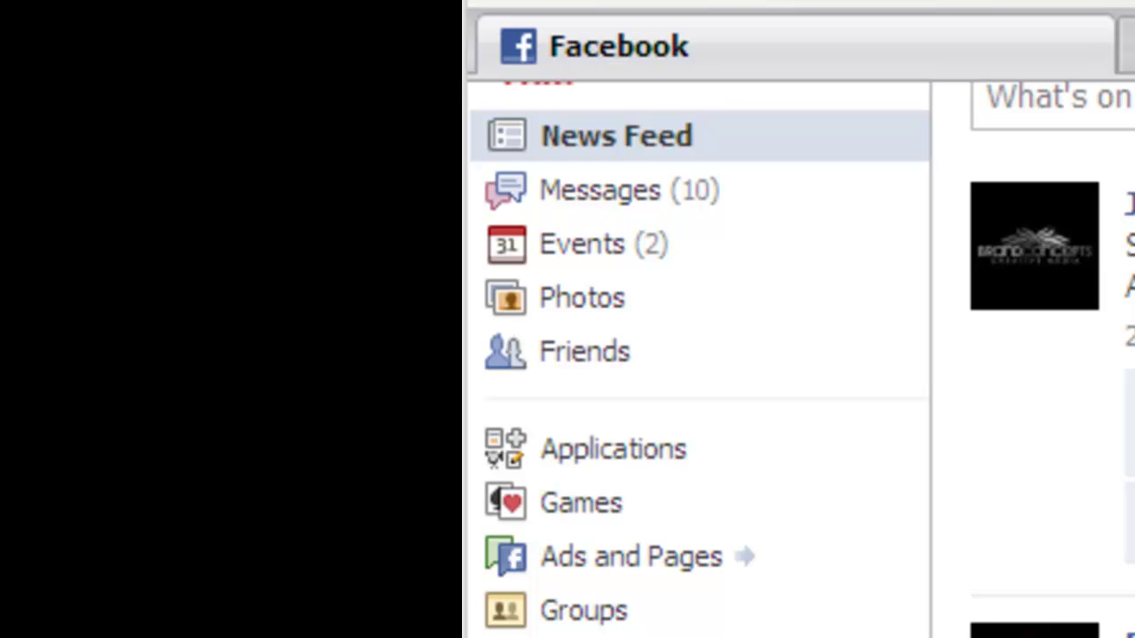
- Go from Ads and Pages to the list of administered pages and open the form for creating a new page
click(690, 578)
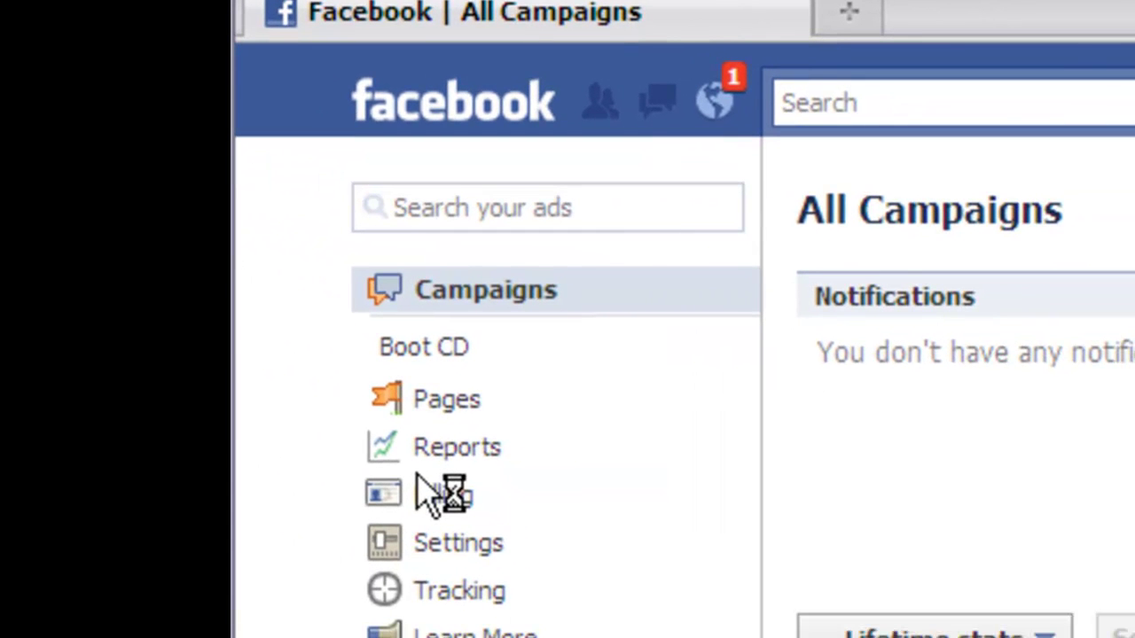
click(448, 401)
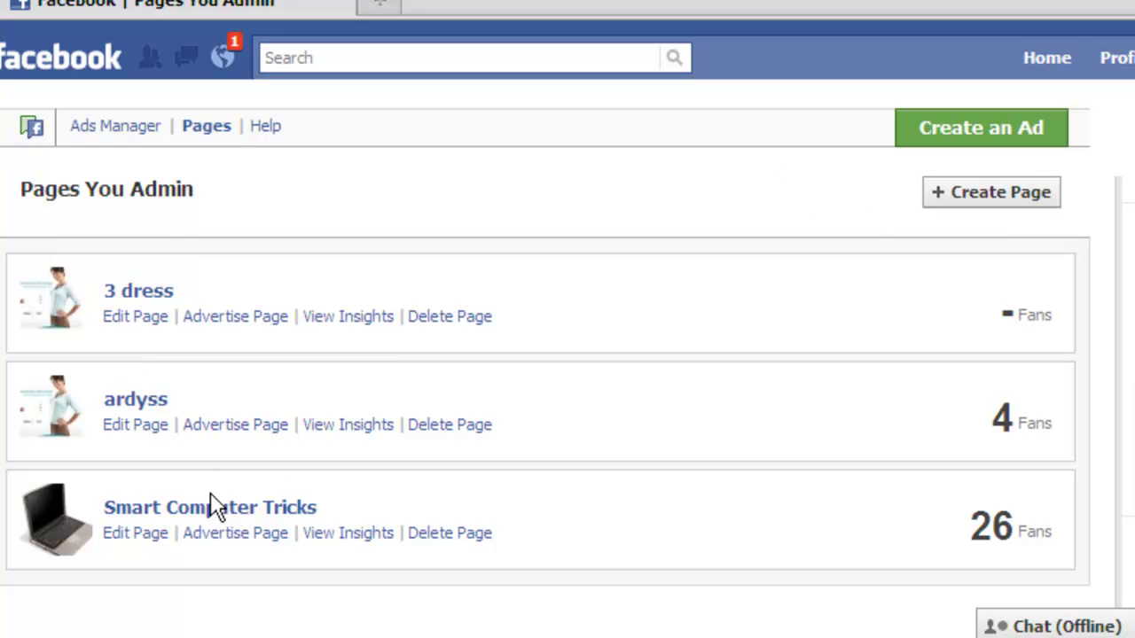
click(999, 202)
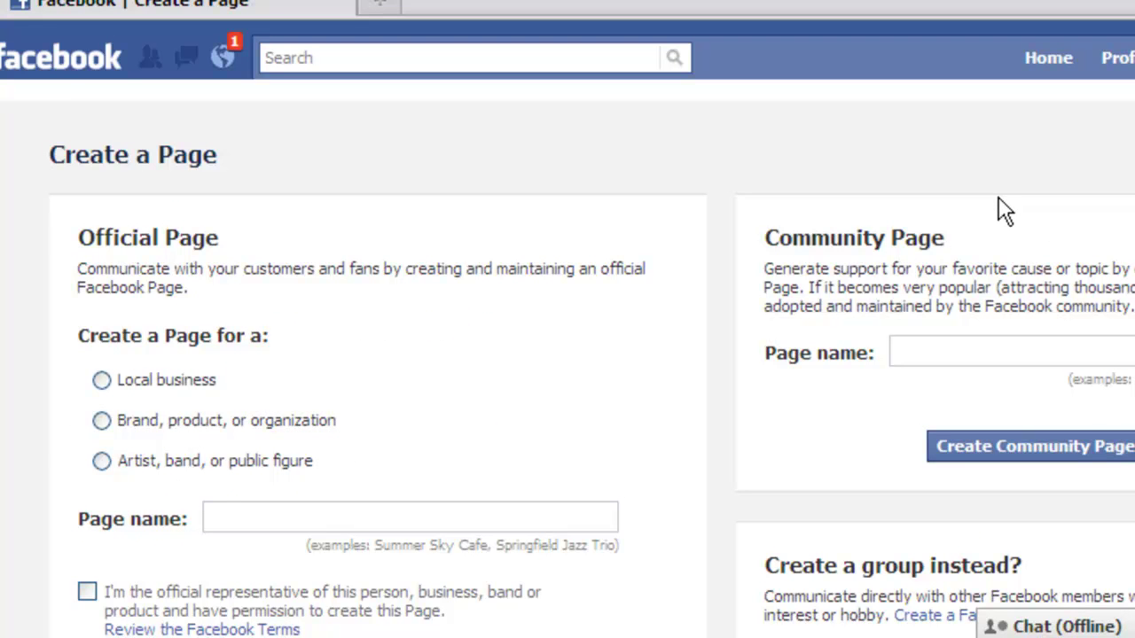
- Set the official page's type to Brand, product, or organization with the category Consumer Product
click(102, 420)
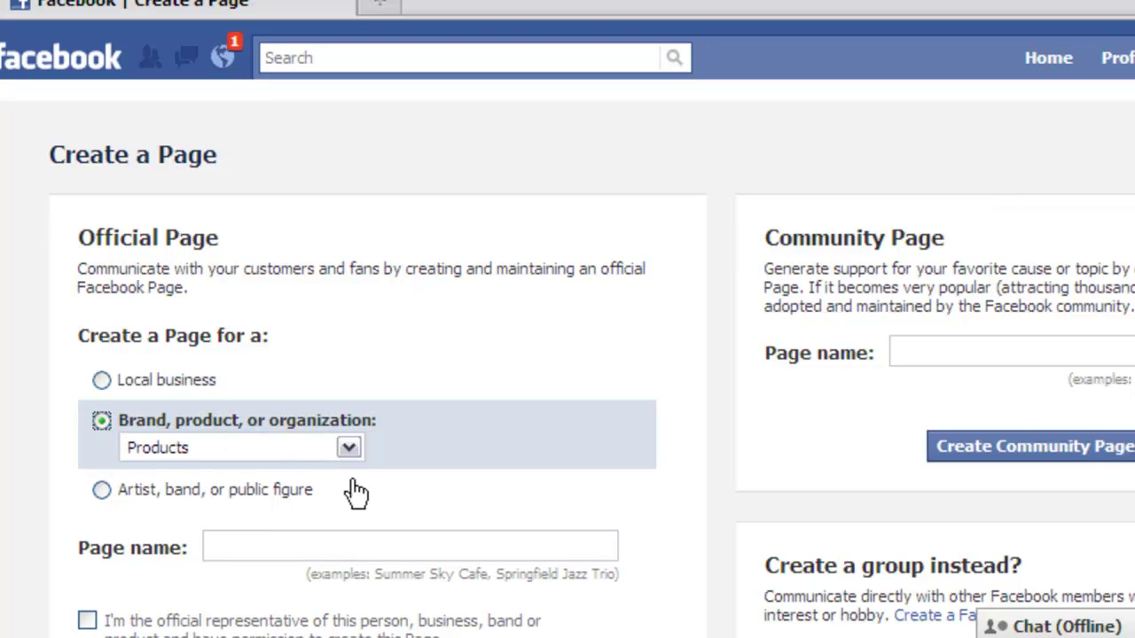
click(348, 448)
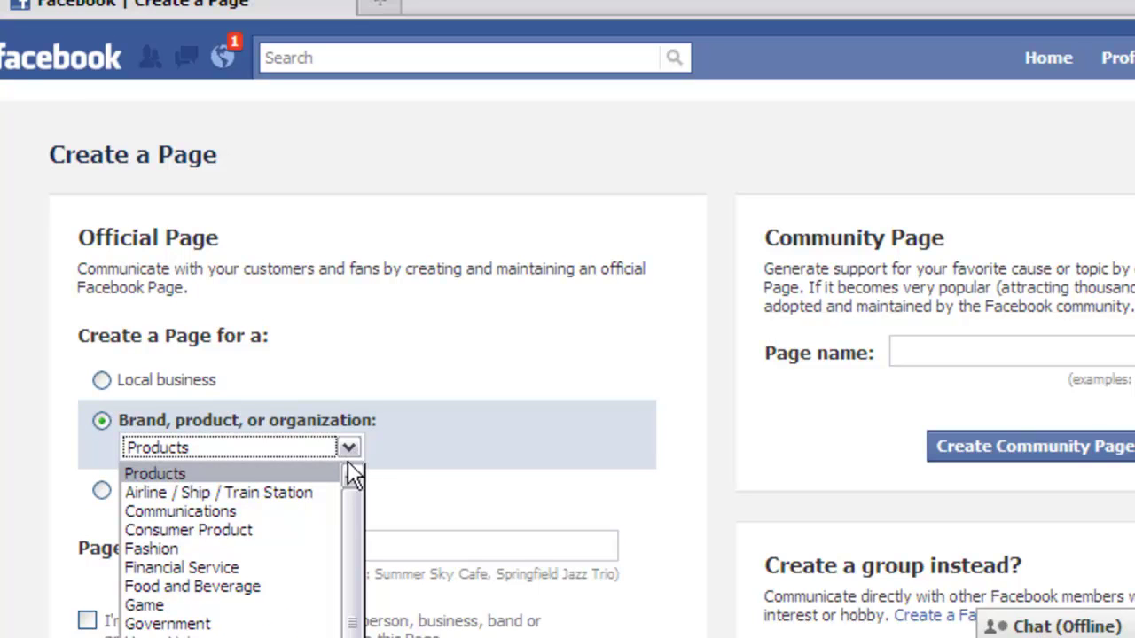
click(222, 530)
- Name the page Ardyss Health, confirm being its official representative, and create the official page
click(235, 547)
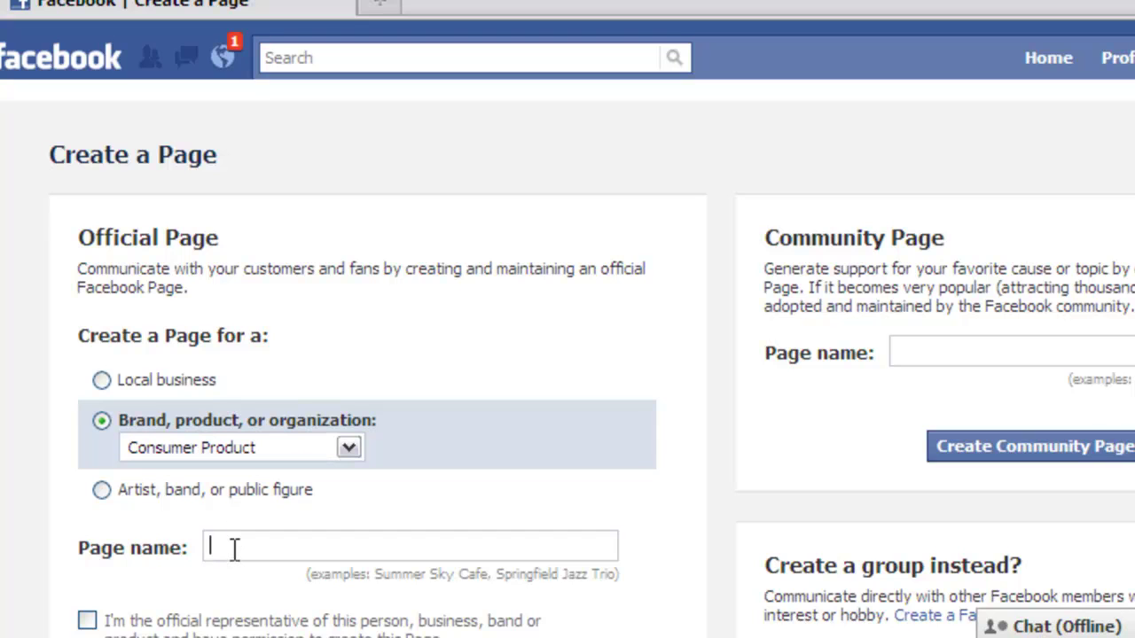
text(Ardyss)
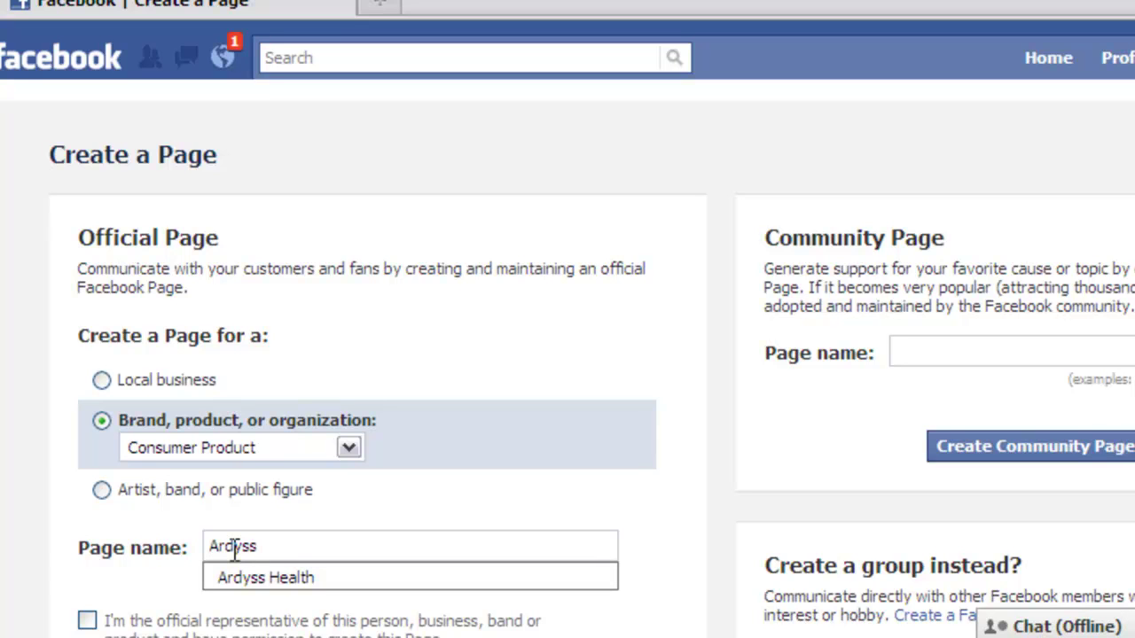
text(Health)
click(344, 514)
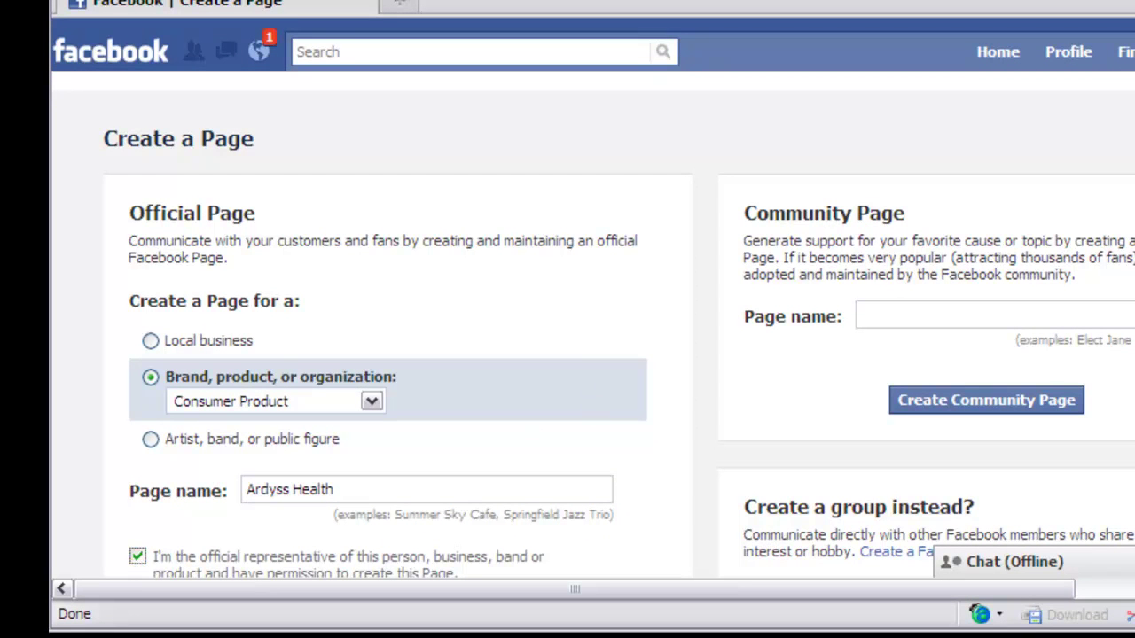
scroll(567, 301, down, 3)
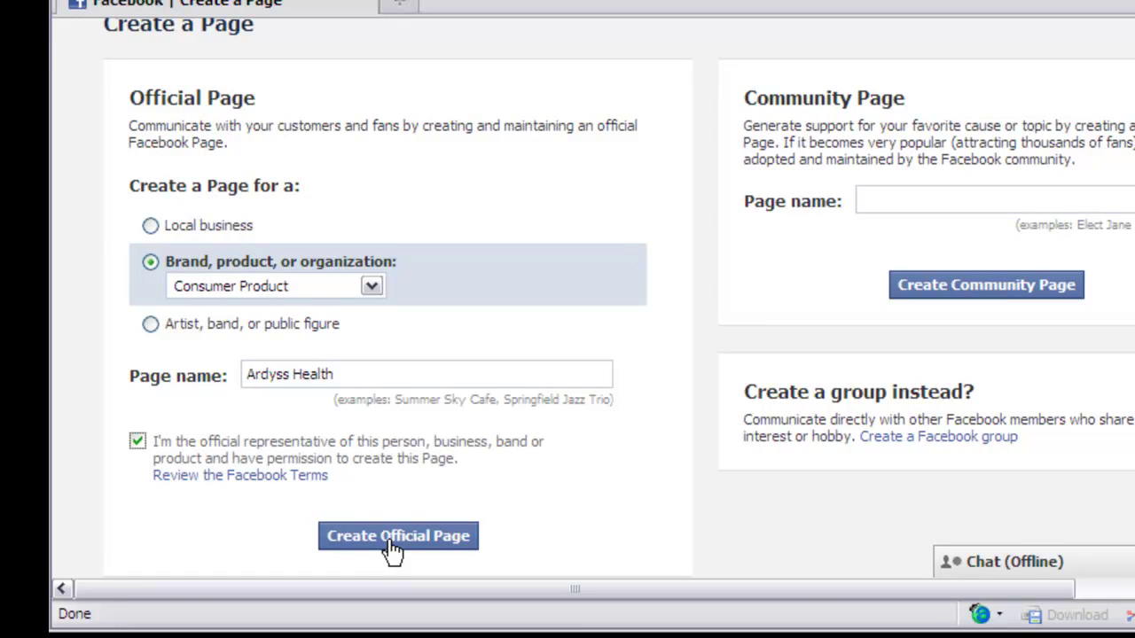
click(391, 548)
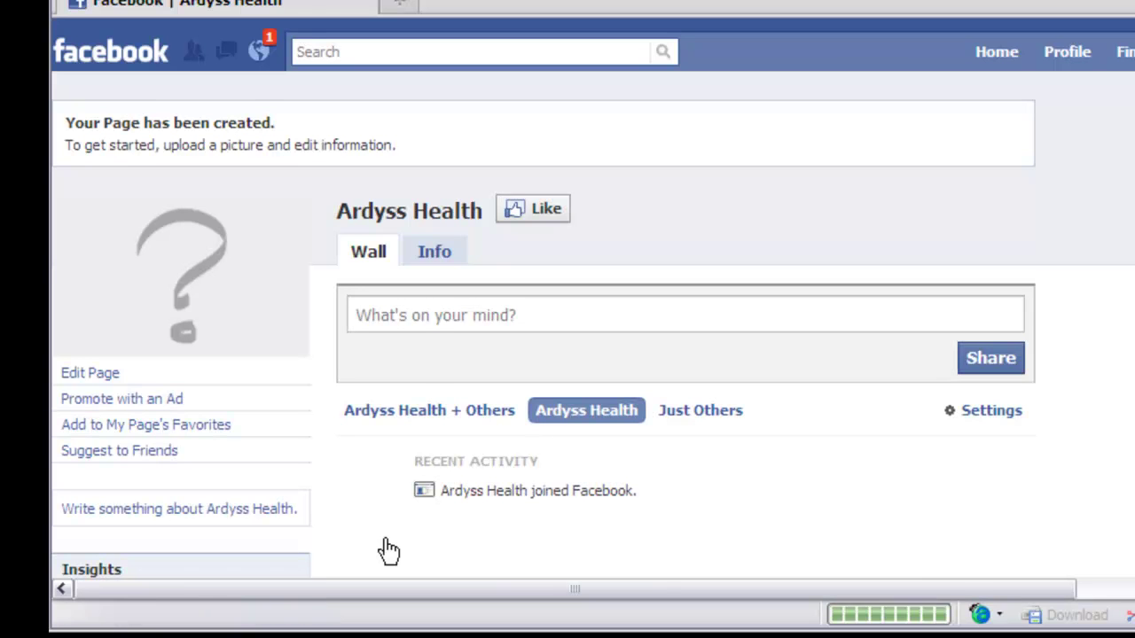
- Choose to upload a profile picture for the Ardyss Health page and browse for an image file
mouse_move(263, 259)
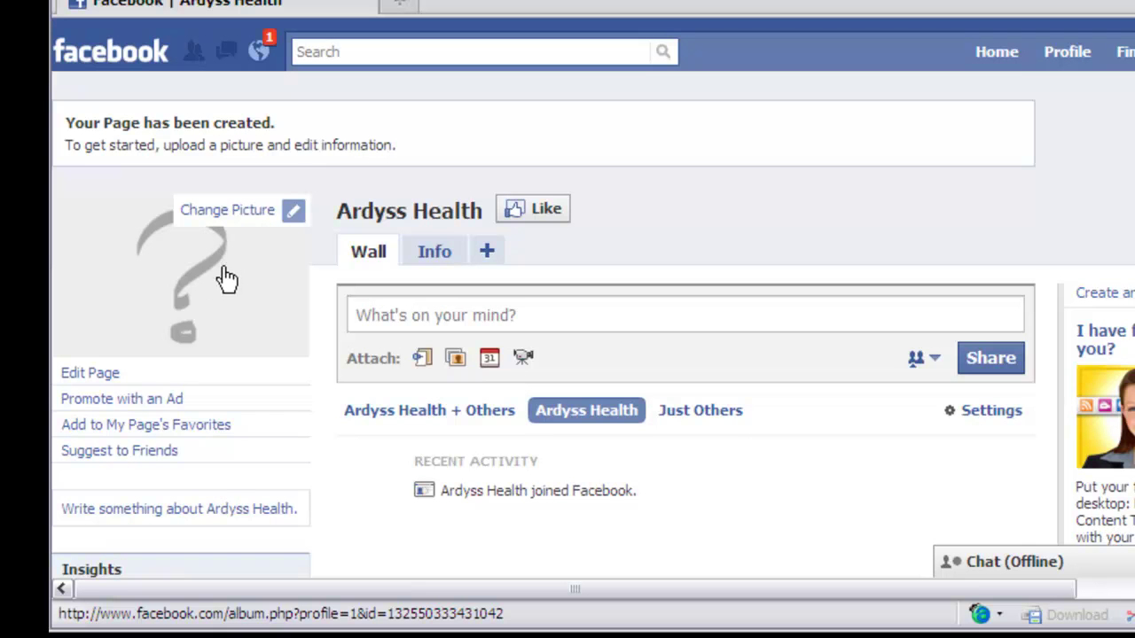
click(264, 217)
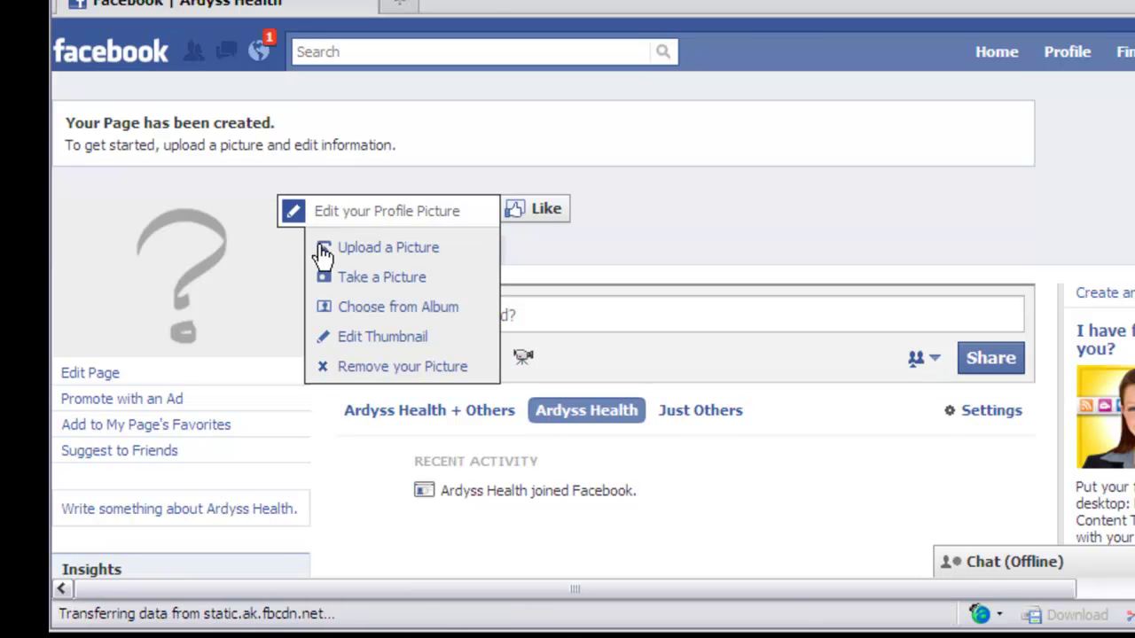
click(378, 253)
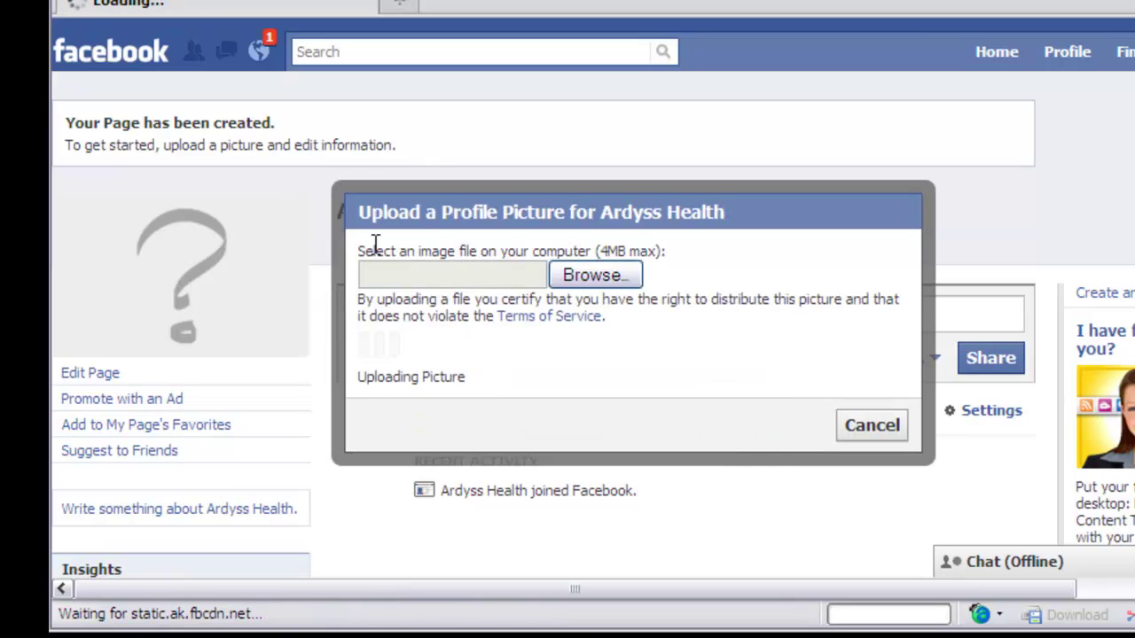
click(567, 289)
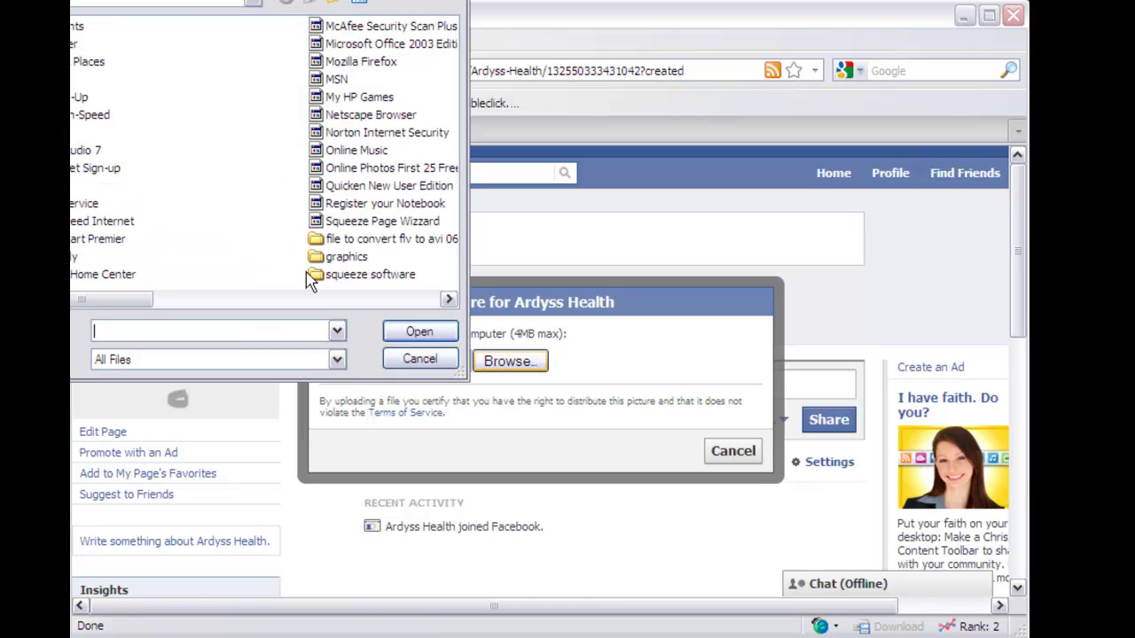
- Look in the graphics folder for an image, and go to the Samples folder inside My Pictures instead
double_click(336, 257)
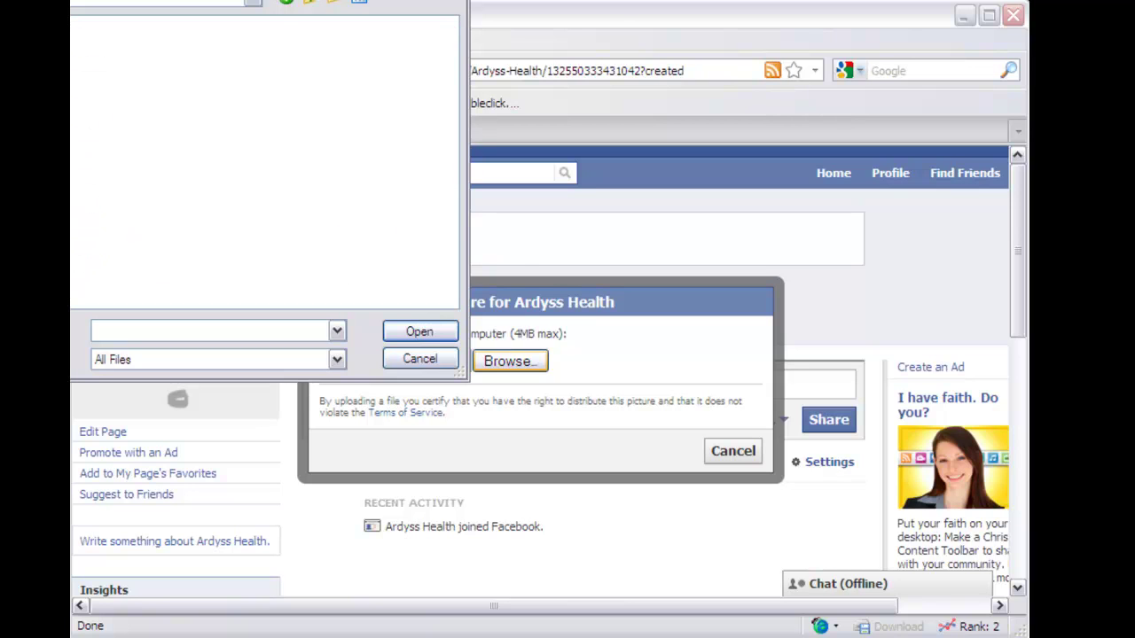
drag(283, 1, 469, 45)
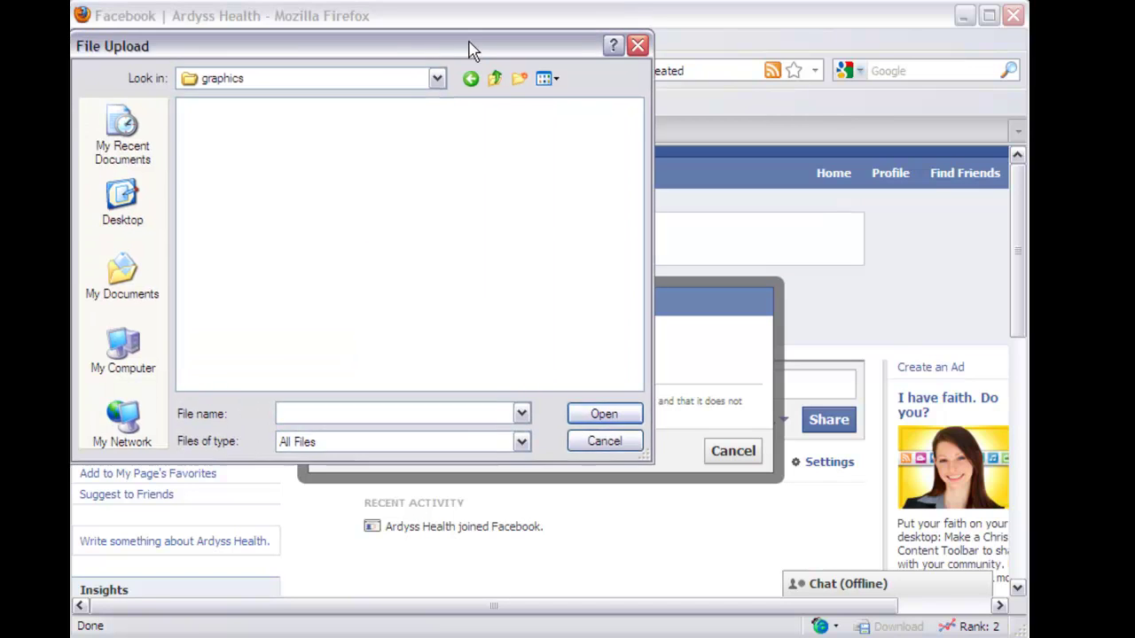
click(438, 79)
click(438, 80)
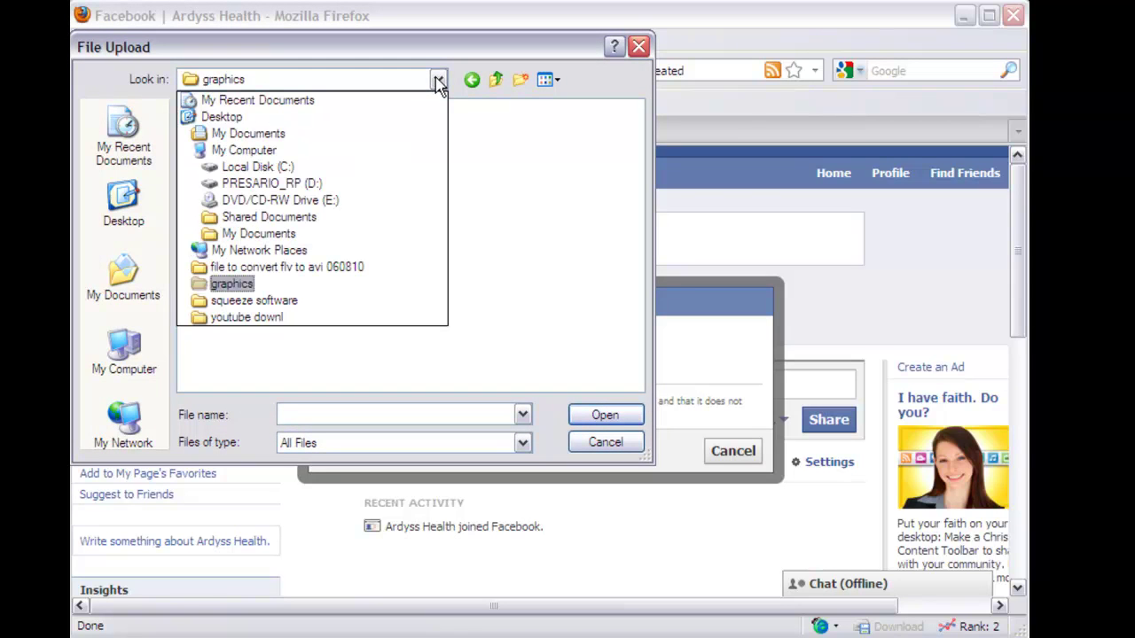
click(264, 135)
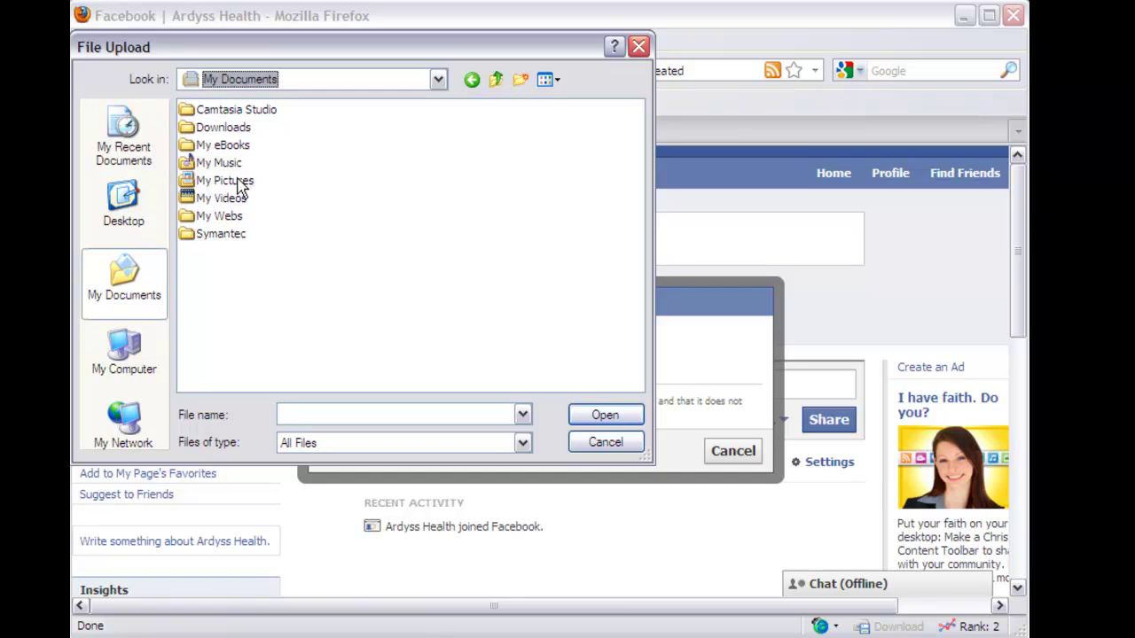
double_click(237, 181)
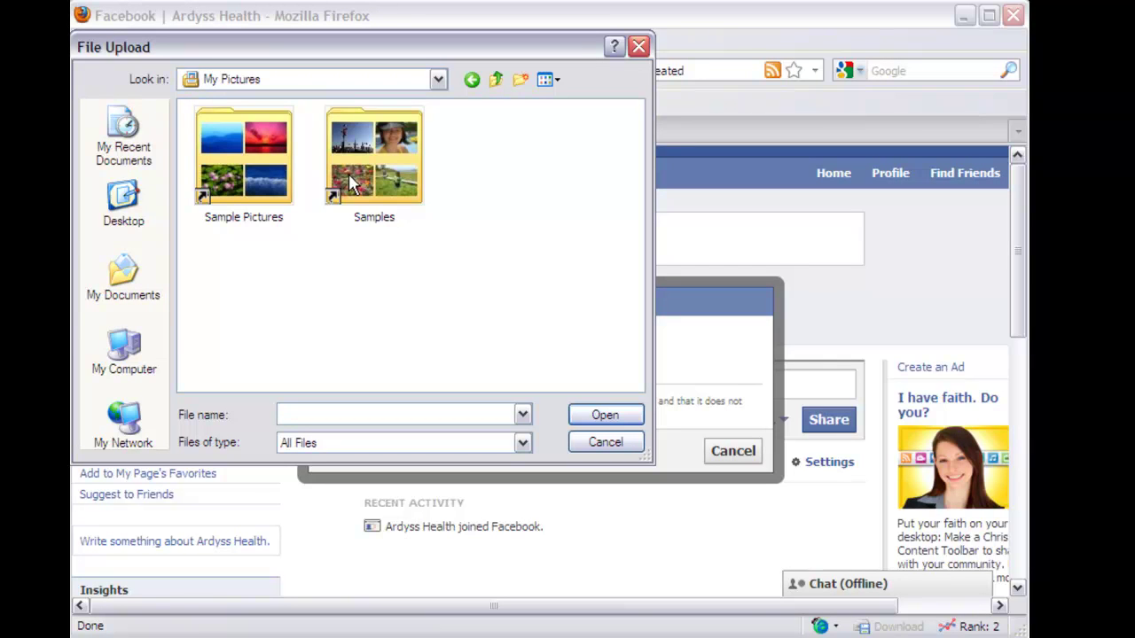
double_click(352, 183)
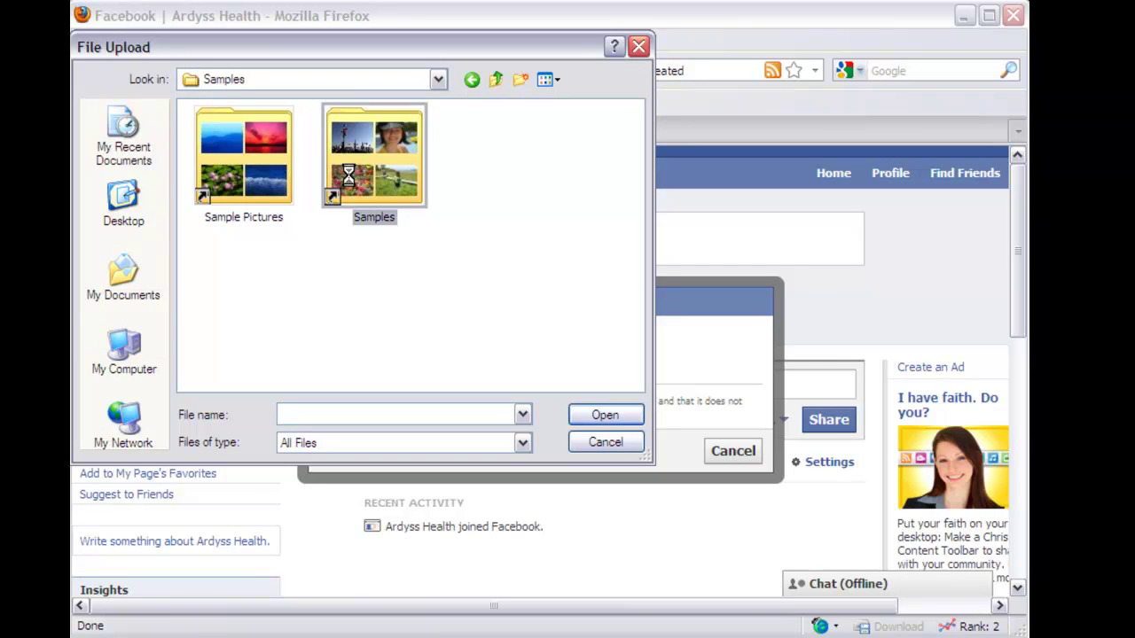
- Show the sample files as thumbnails and upload Sample_Picture04 as the page's profile picture
click(553, 82)
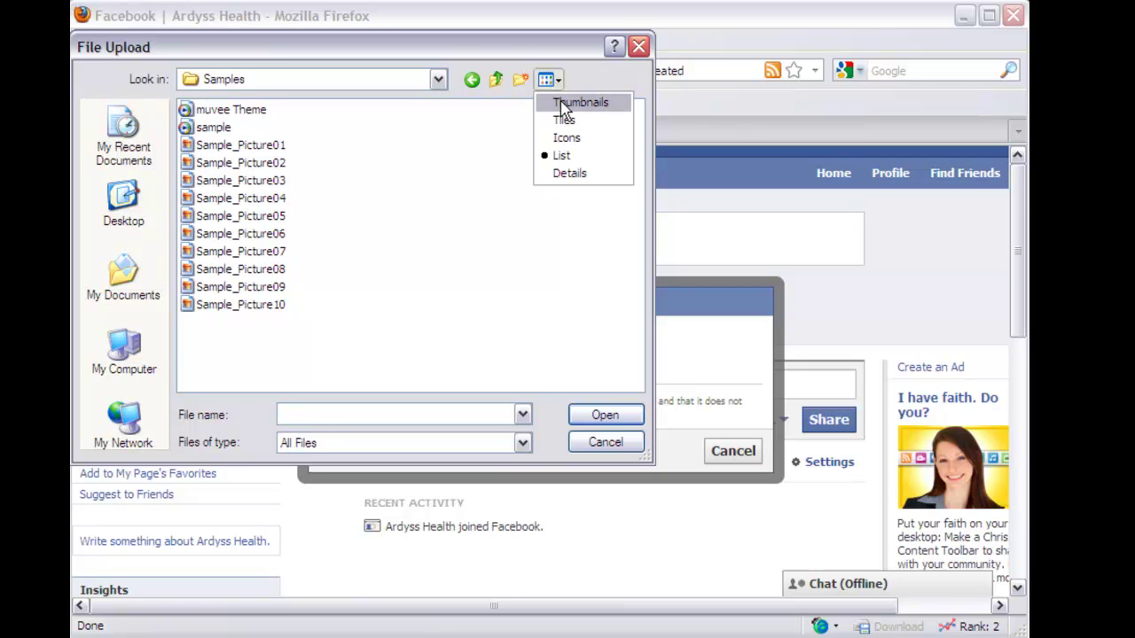
click(563, 105)
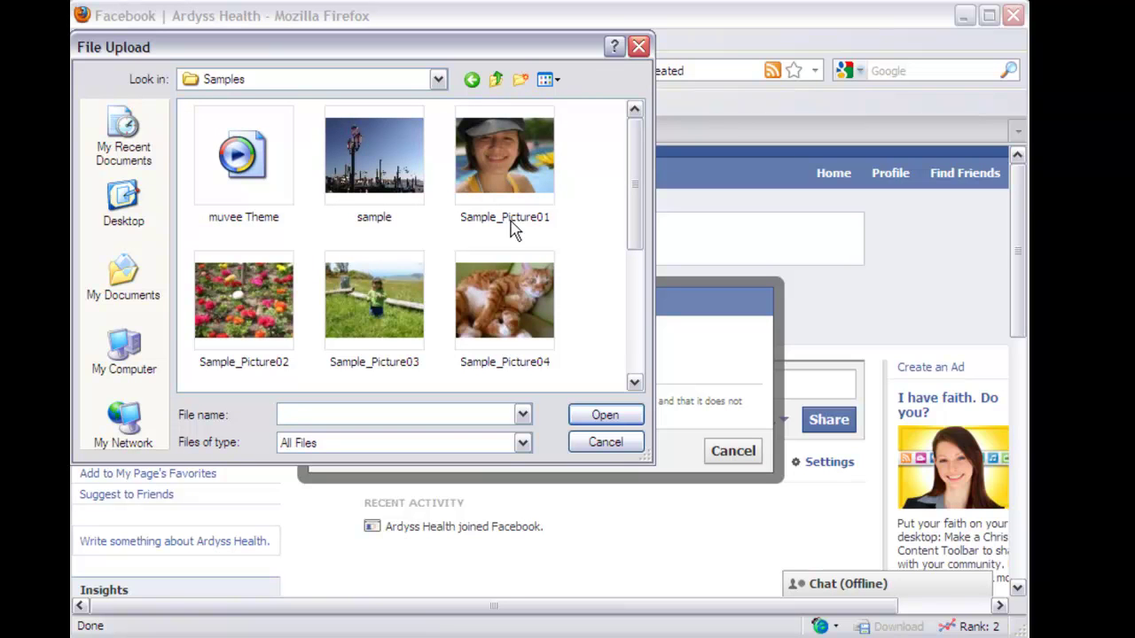
click(475, 290)
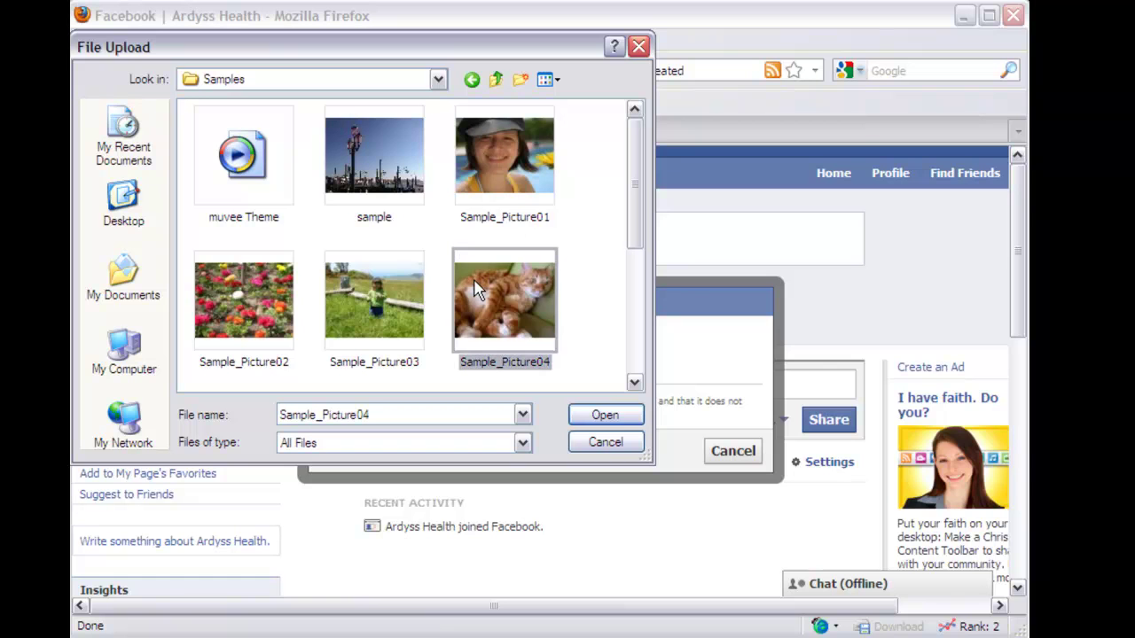
click(611, 417)
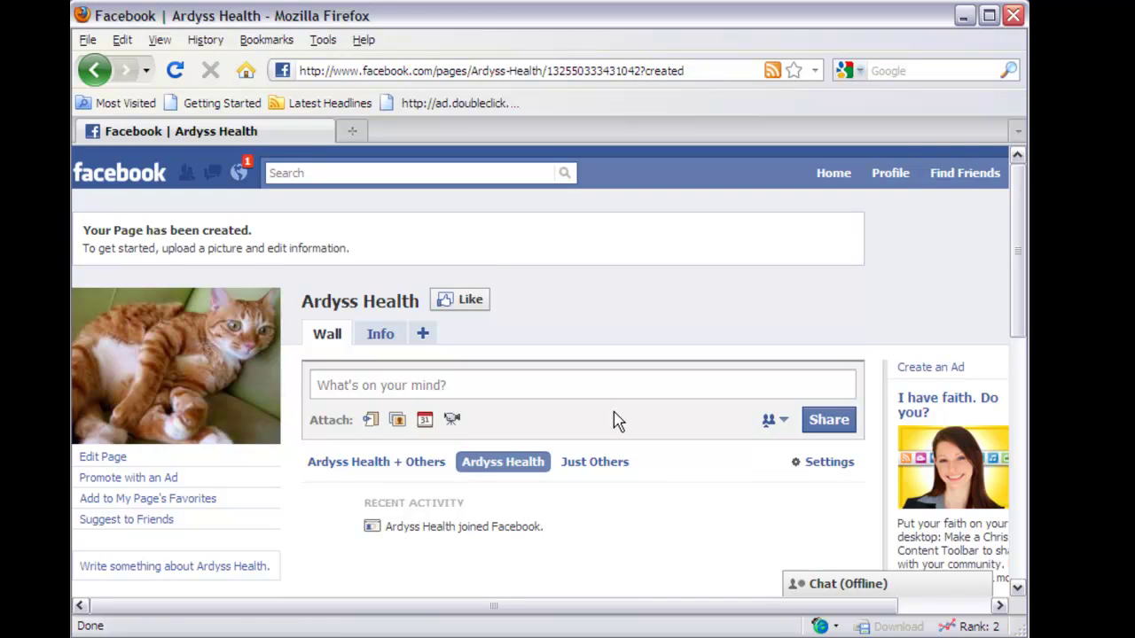
- Edit the Ardyss Health page and open the Static FBML application suggested under More Applications
mouse_move(157, 380)
click(106, 464)
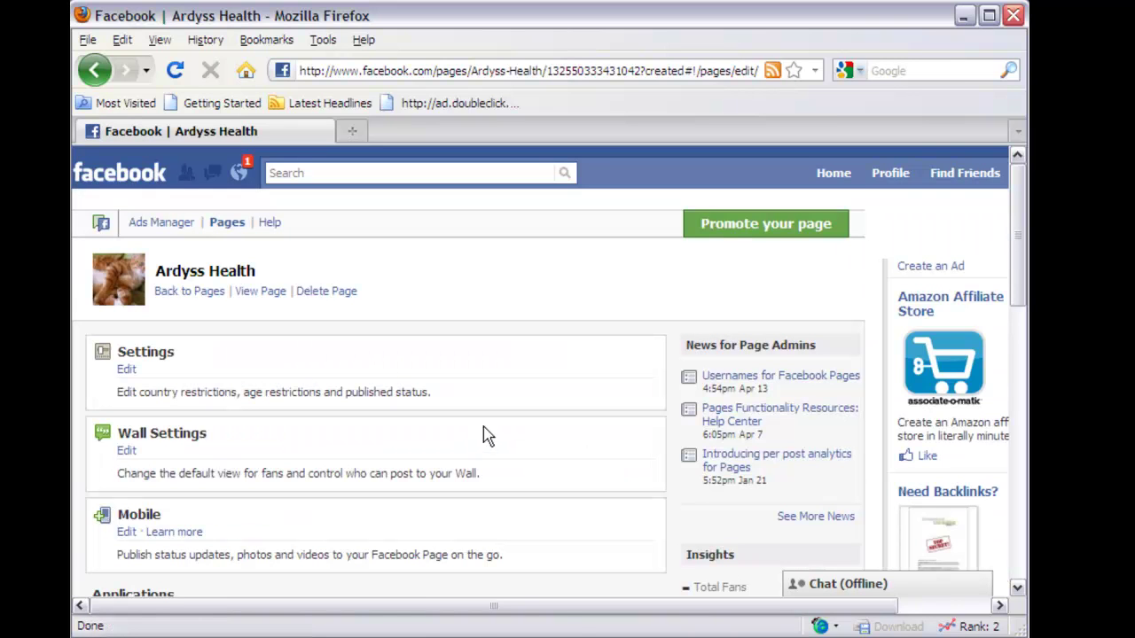
drag(1020, 284, 990, 564)
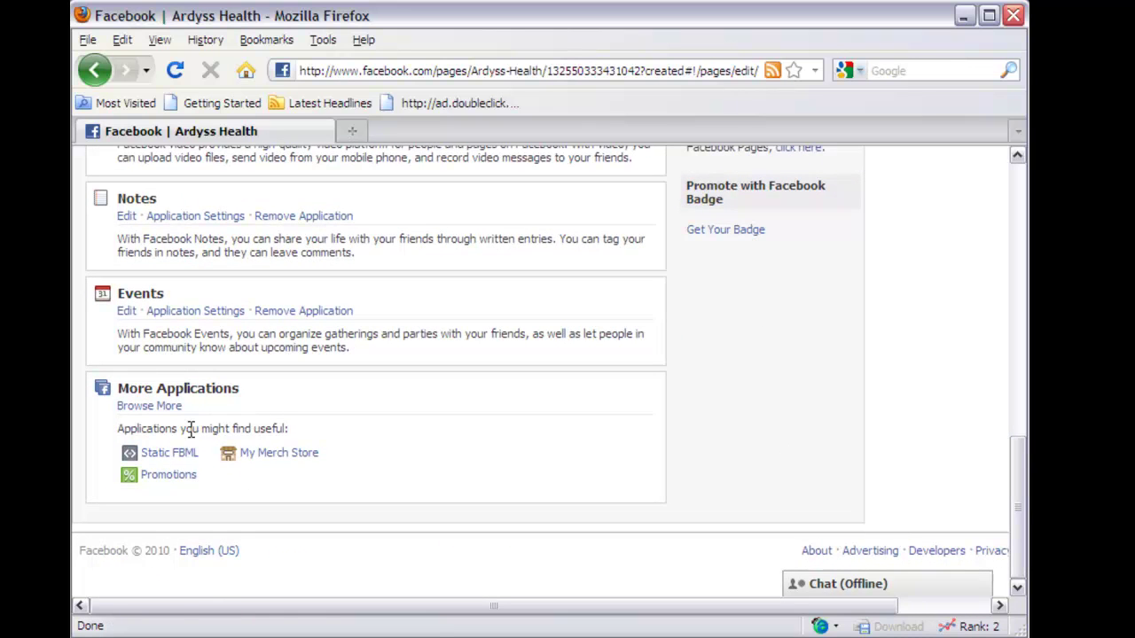
click(177, 456)
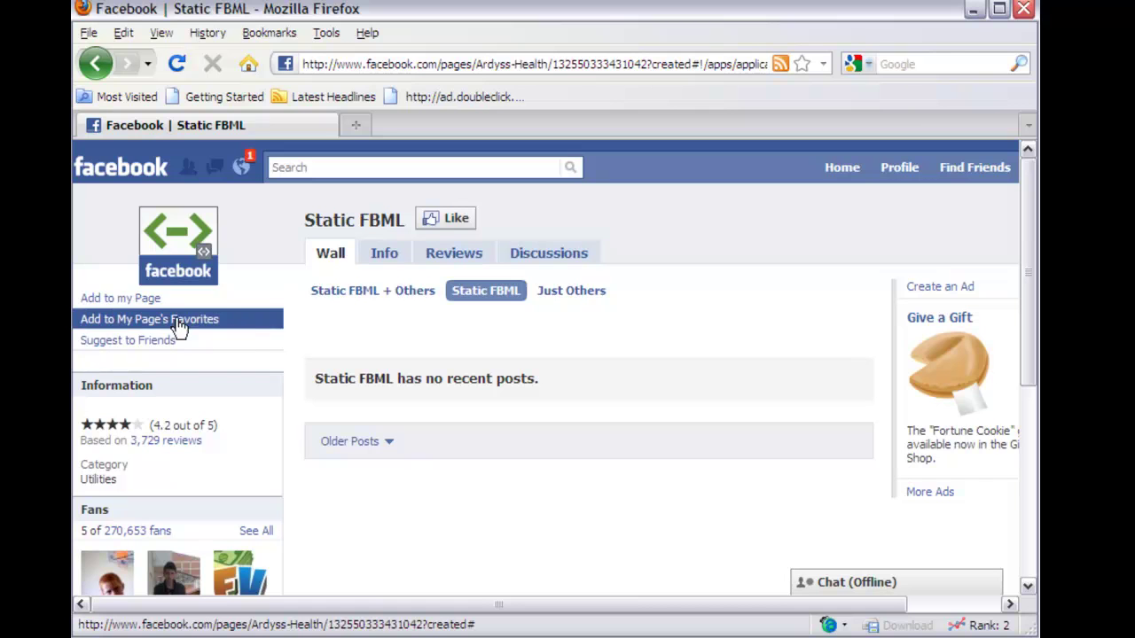
- Add the Static FBML application to the Ardyss Health page and close the page selection dialog
click(154, 304)
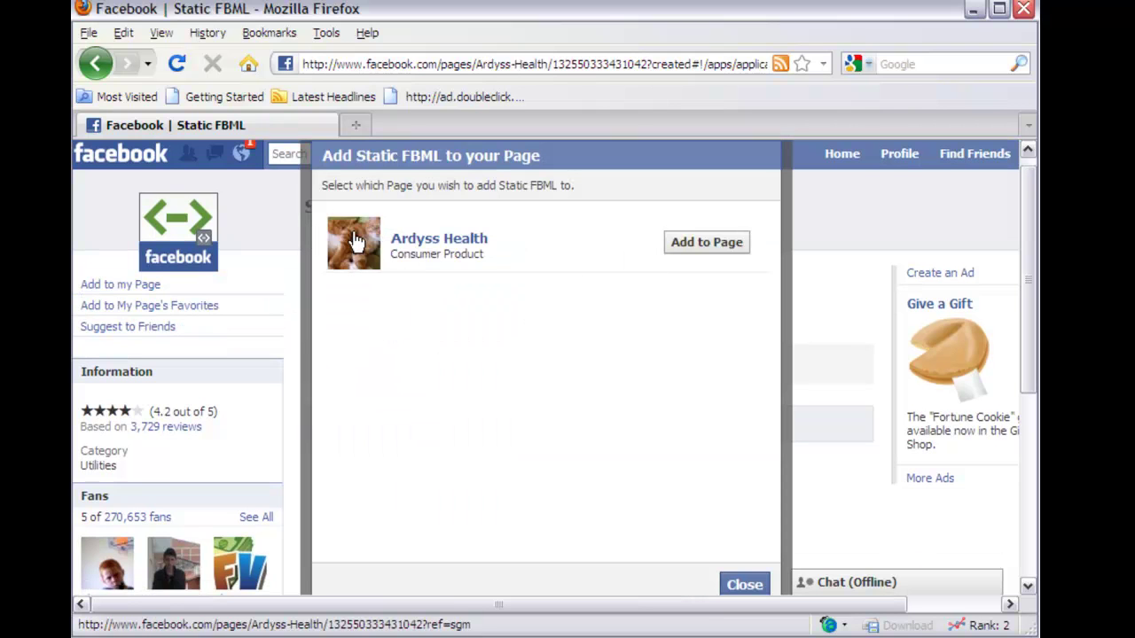
click(691, 245)
click(745, 585)
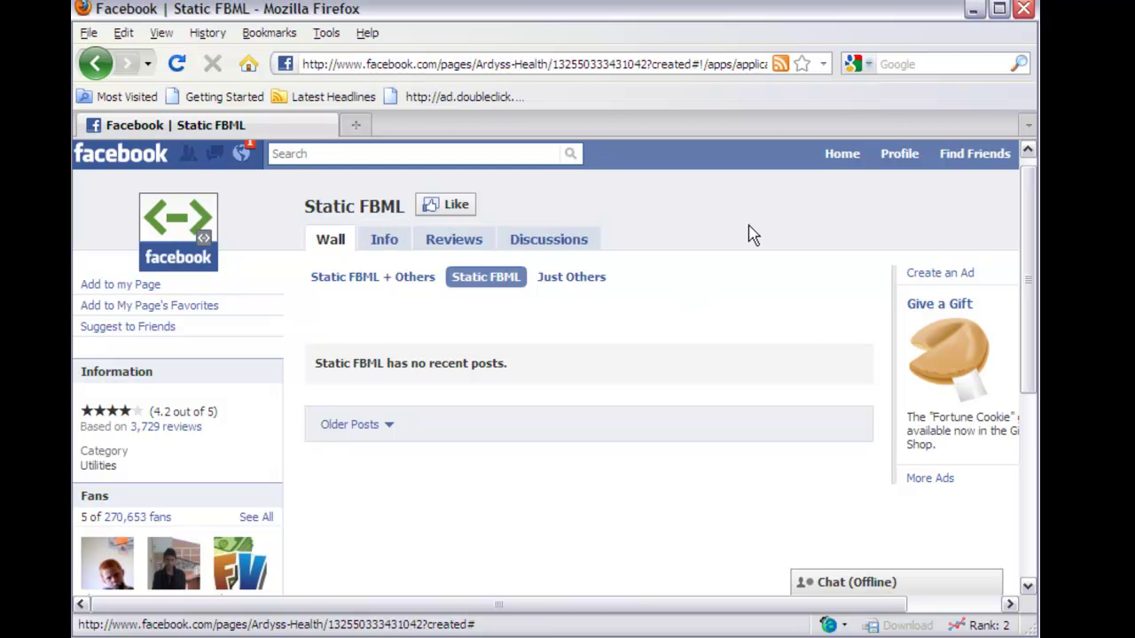
- Return to the list of administered pages and open the Ardyss Health page's FBML application for editing
click(844, 153)
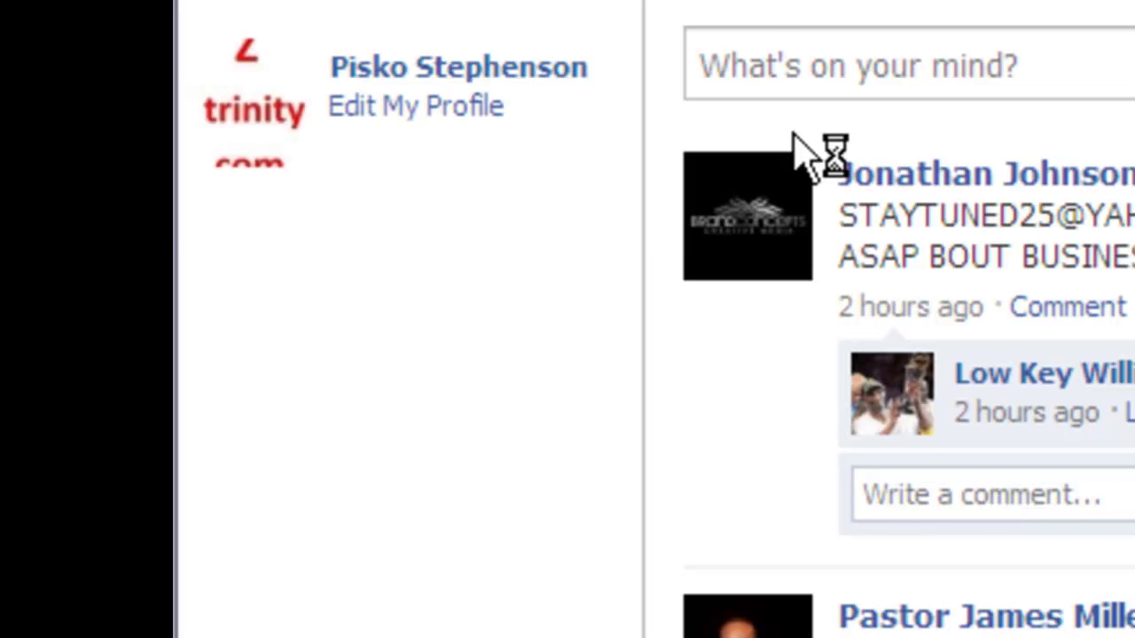
click(345, 631)
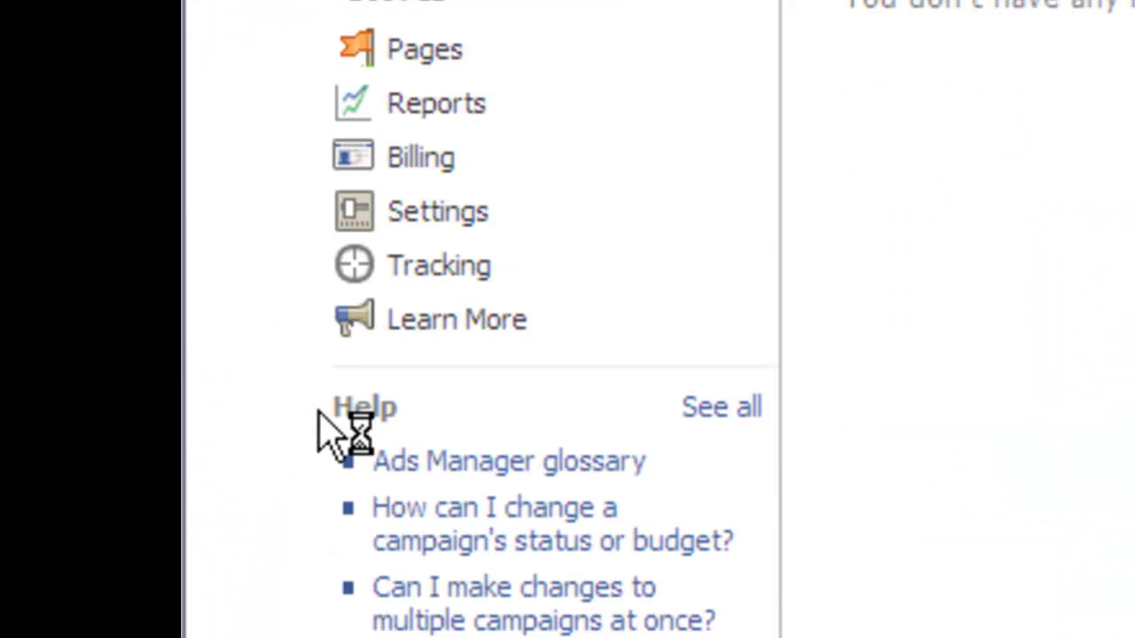
click(412, 54)
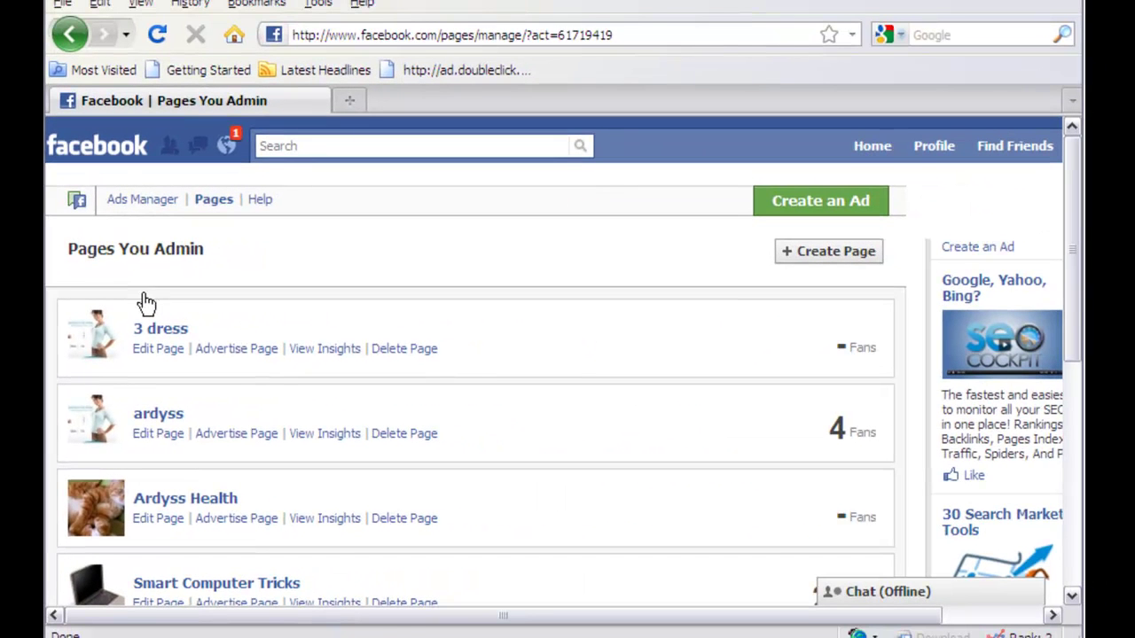
click(157, 521)
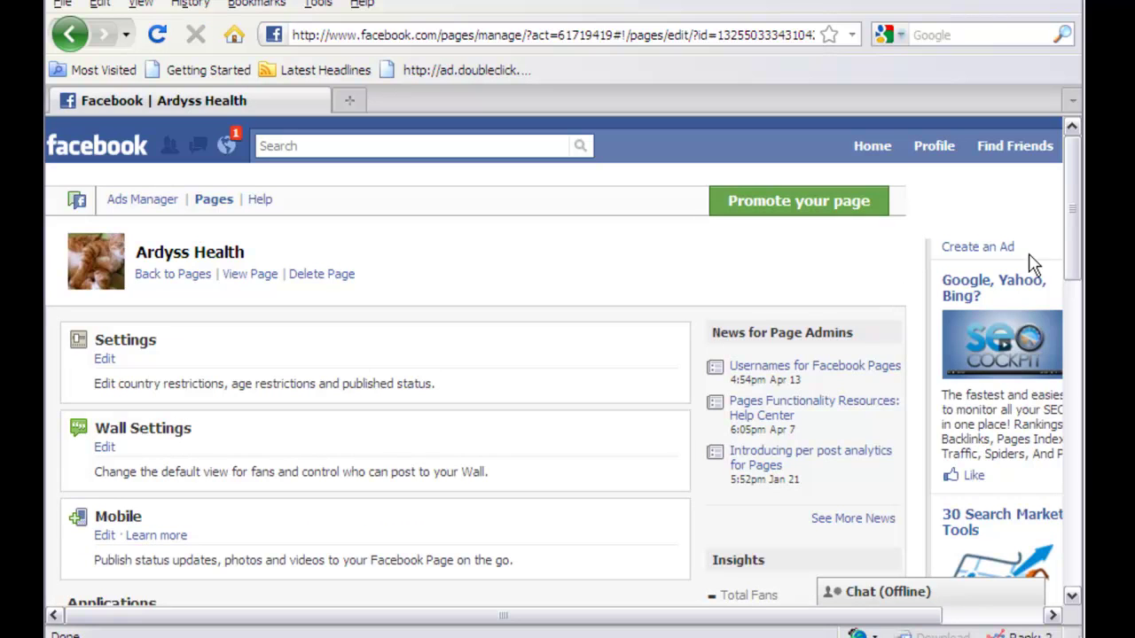
drag(1071, 257, 1073, 519)
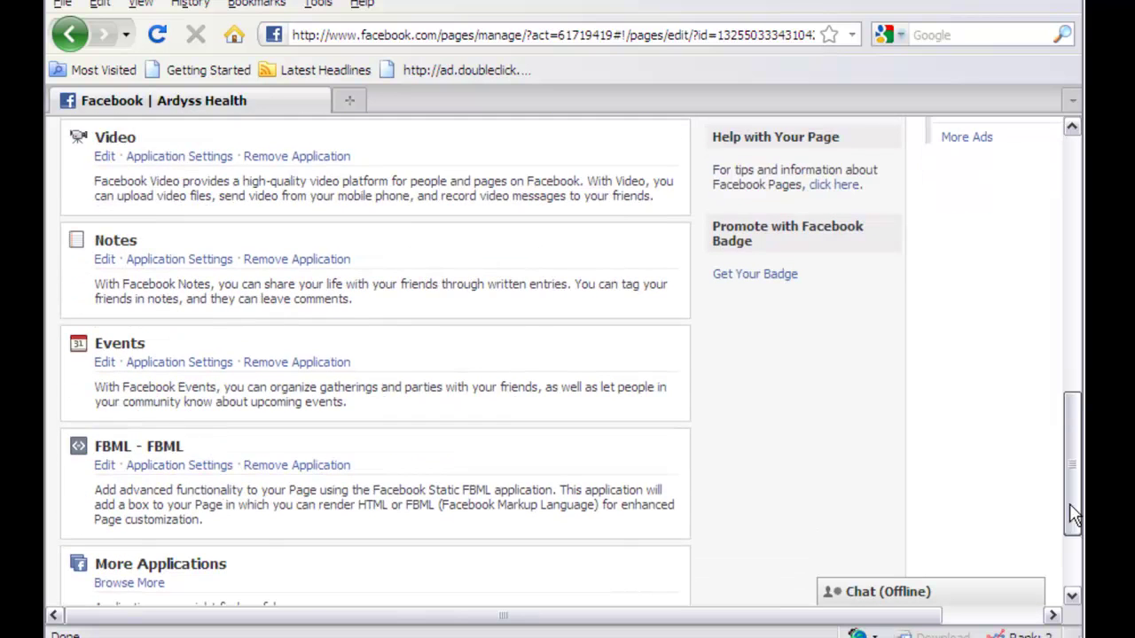
click(104, 468)
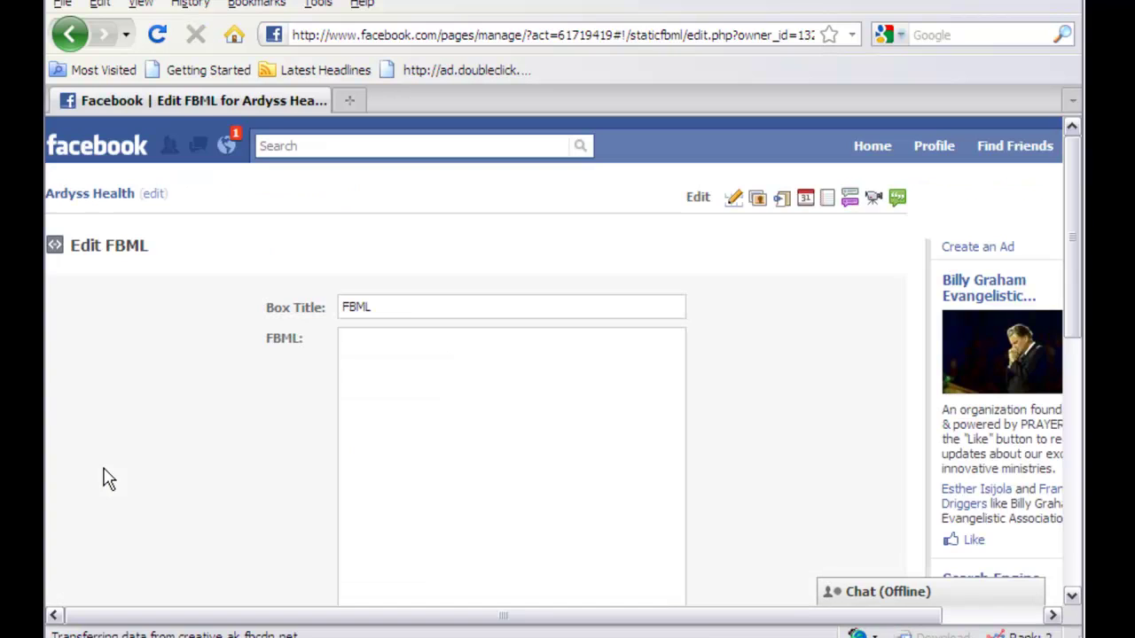
- Set the FBML box title to "Test Ardyss" and place the cursor in the empty FBML code area
double_click(398, 308)
text(Test Ardyss)
click(380, 361)
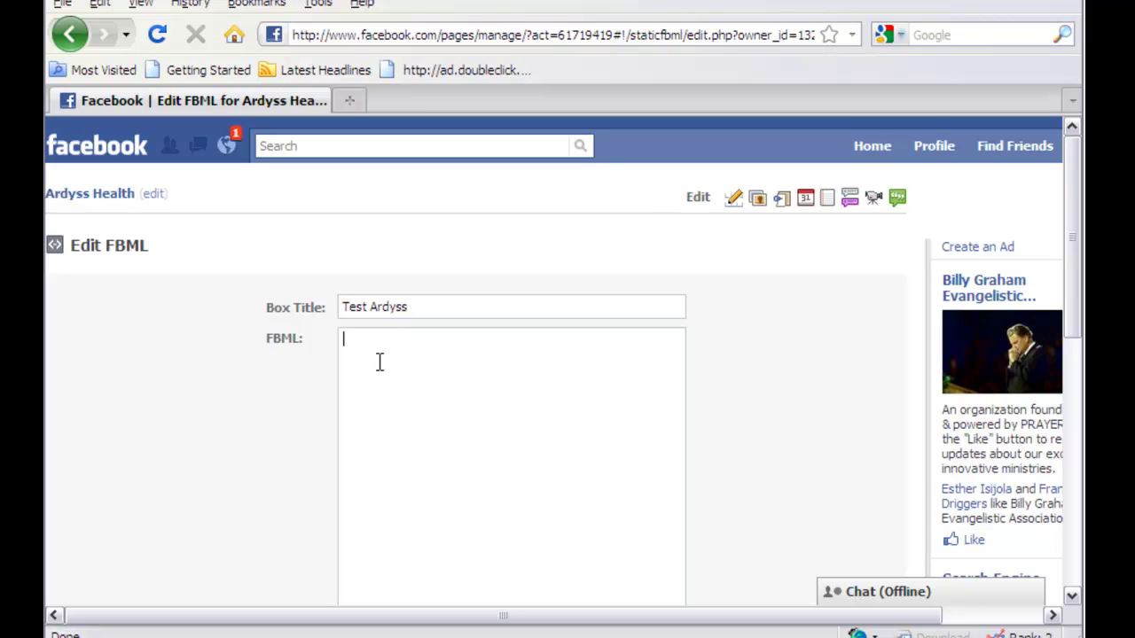
- Load facebook.com in a new browser tab and open the Smart Computer Tricks page from the administered pages
click(352, 103)
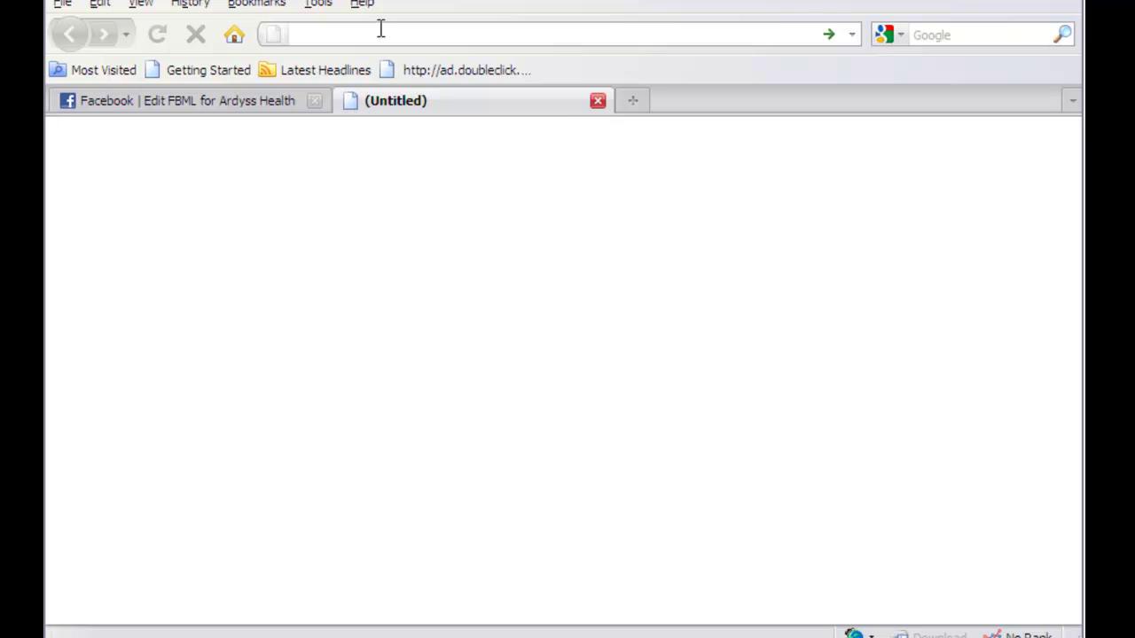
text(facebook.com)
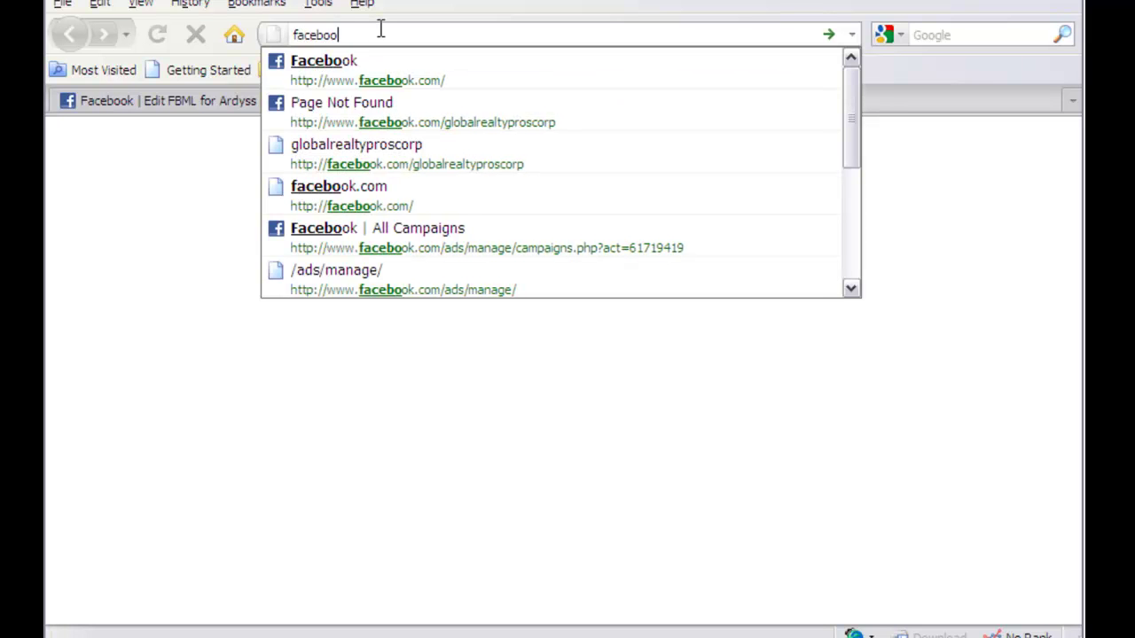
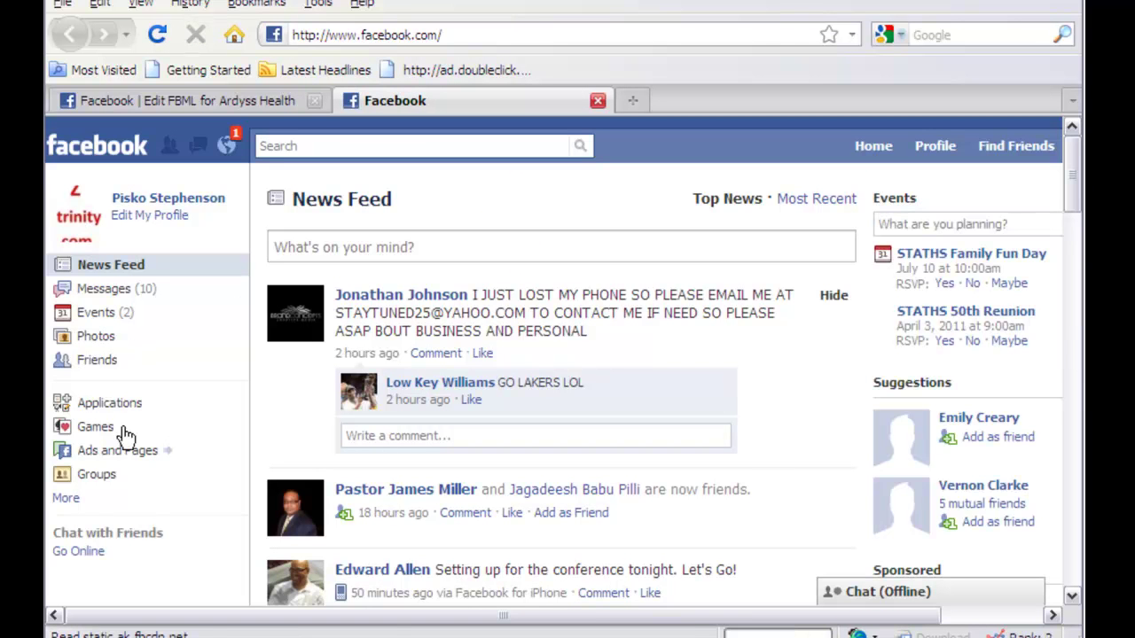
click(116, 452)
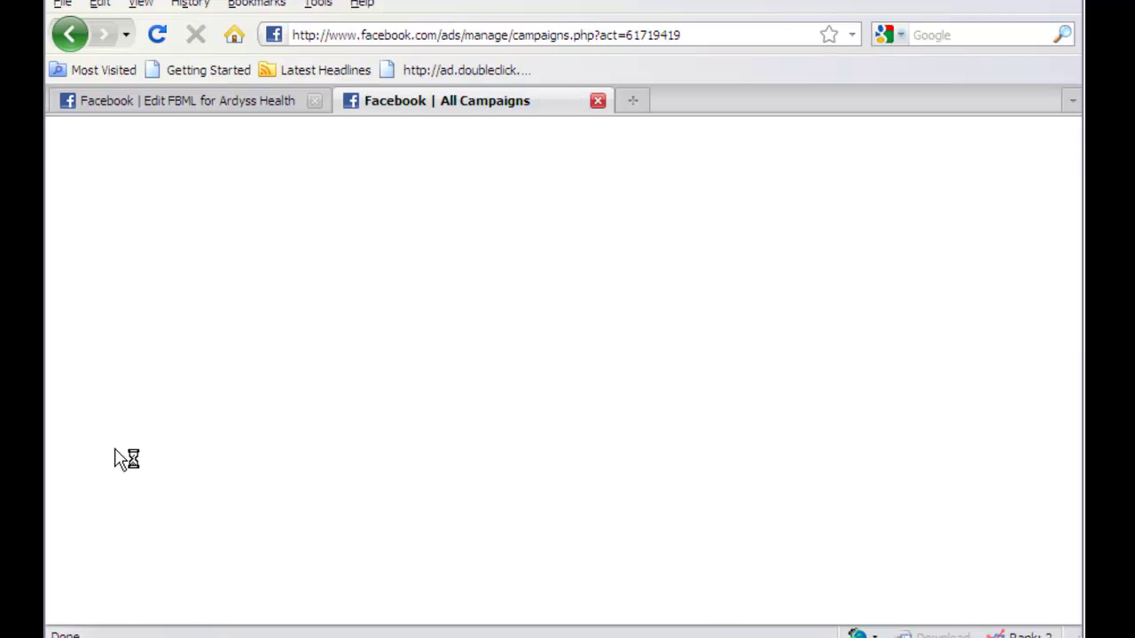
click(160, 302)
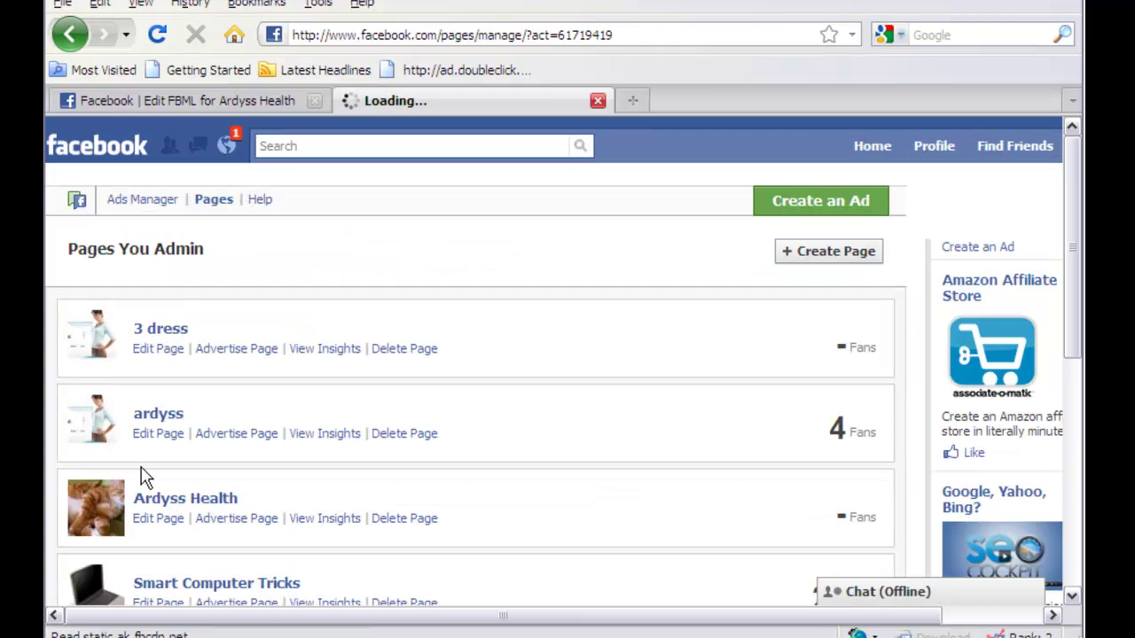
click(153, 587)
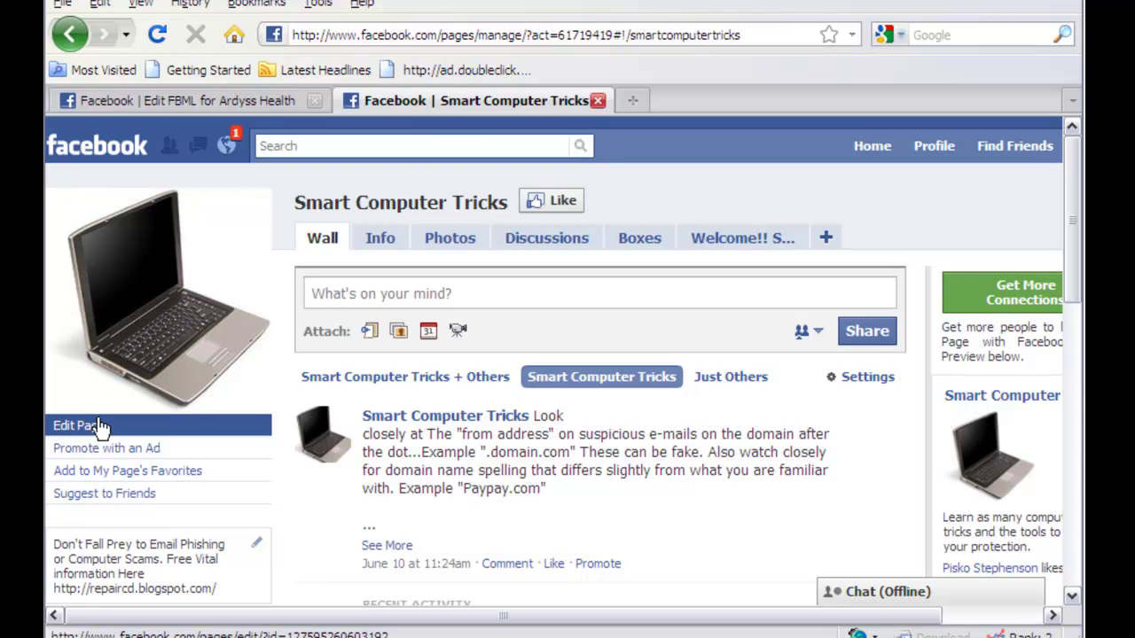
- Open the Smart Computer Tricks page's Welcome FBML box for editing and copy all of its FBML code
click(101, 428)
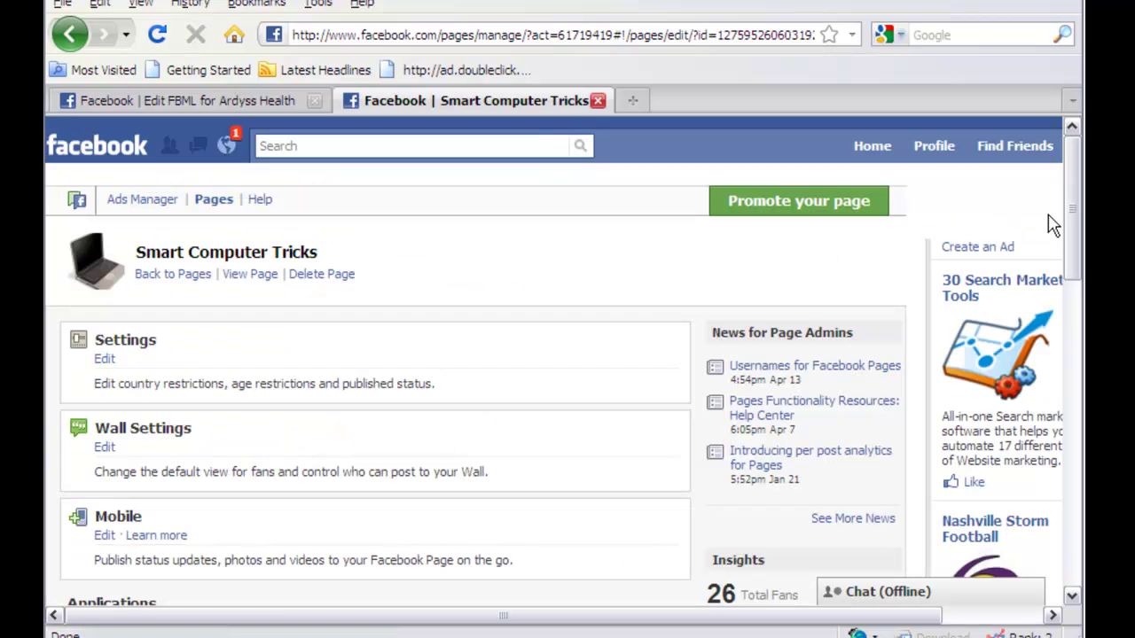
drag(1071, 217, 1064, 314)
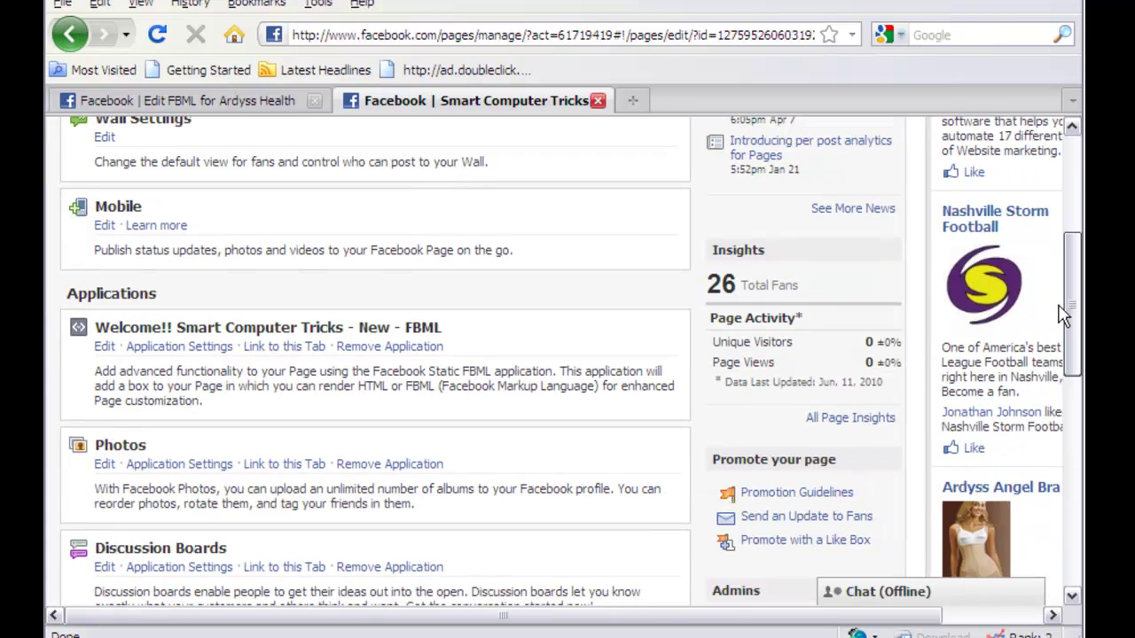
click(105, 346)
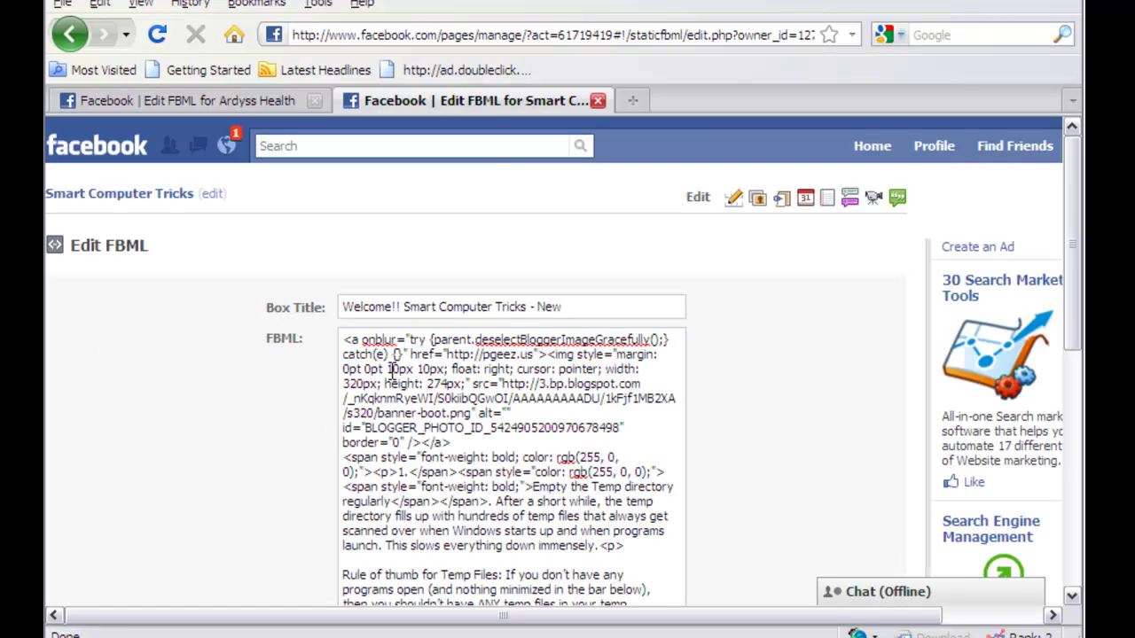
key(ctrl+a)
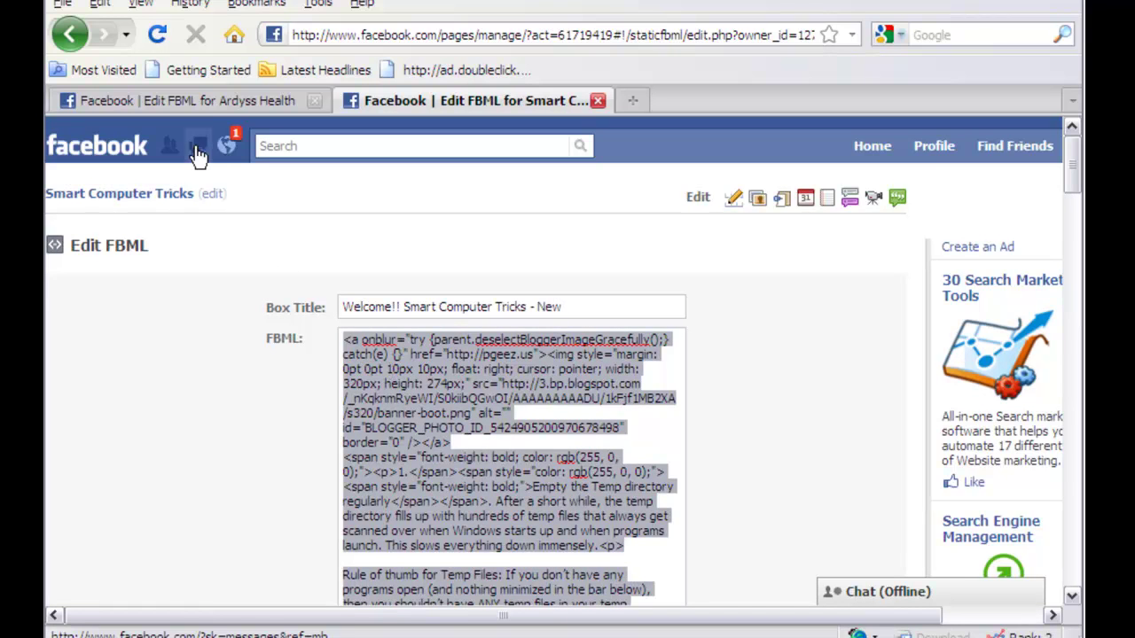
- Paste the copied code into the Ardyss Health page's FBML box and save the changes
click(206, 105)
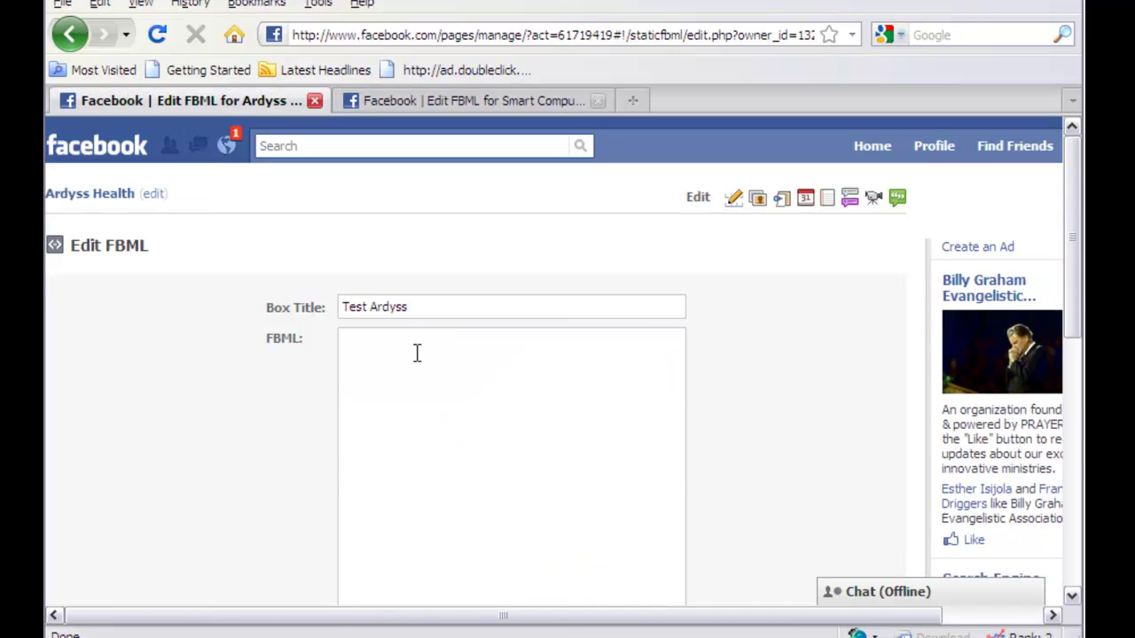
key(ctrl+v)
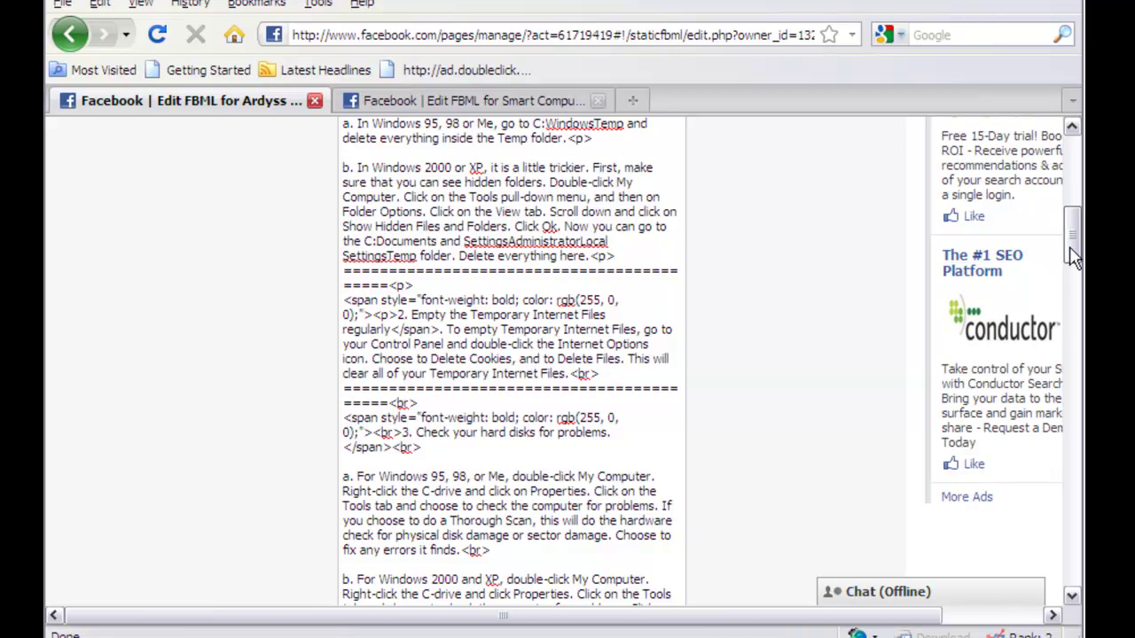
key(Page_Down)
key(Page_Down)
key(Page_Down)
key(Page_Down)
key(Page_Down)
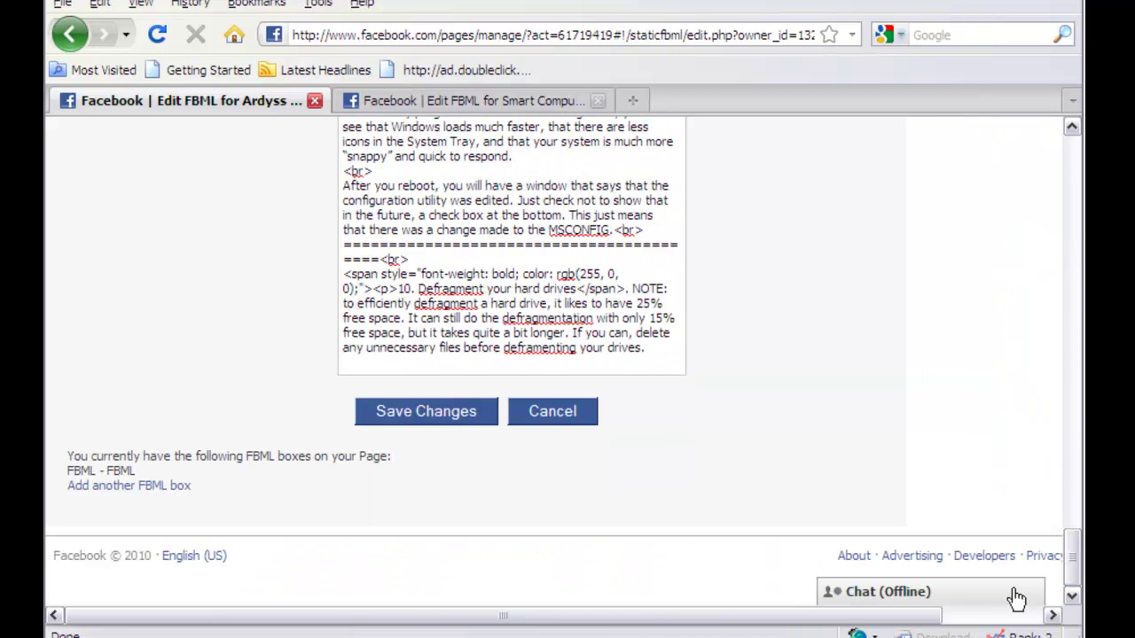
click(470, 423)
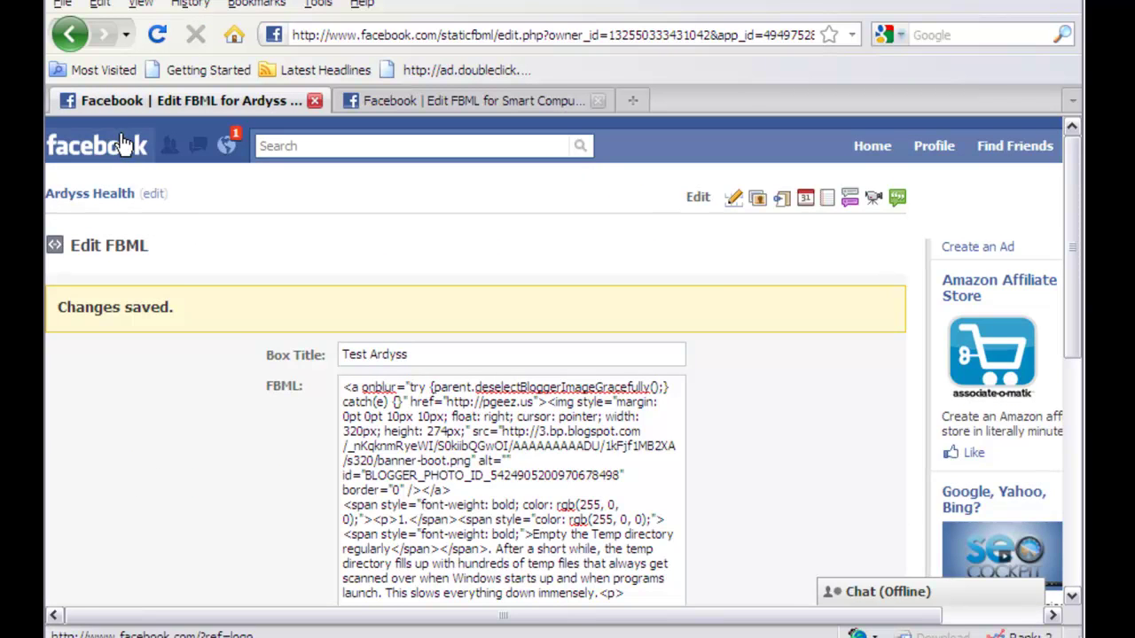
- Return to the Ardyss Health page and add Test Ardyss as a new tab
click(86, 204)
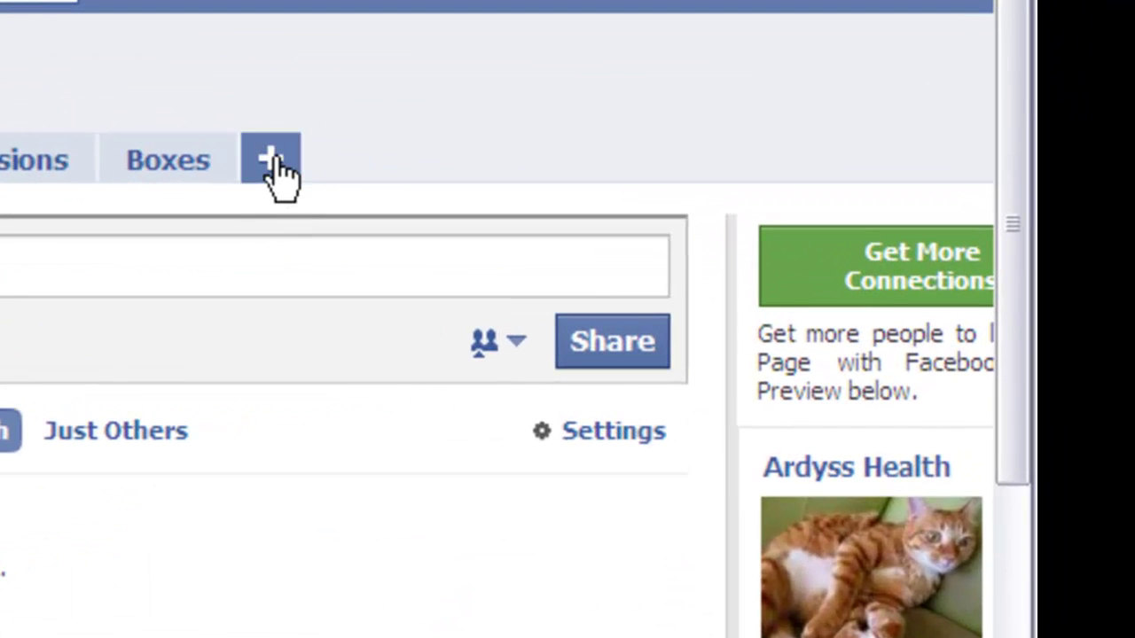
click(273, 161)
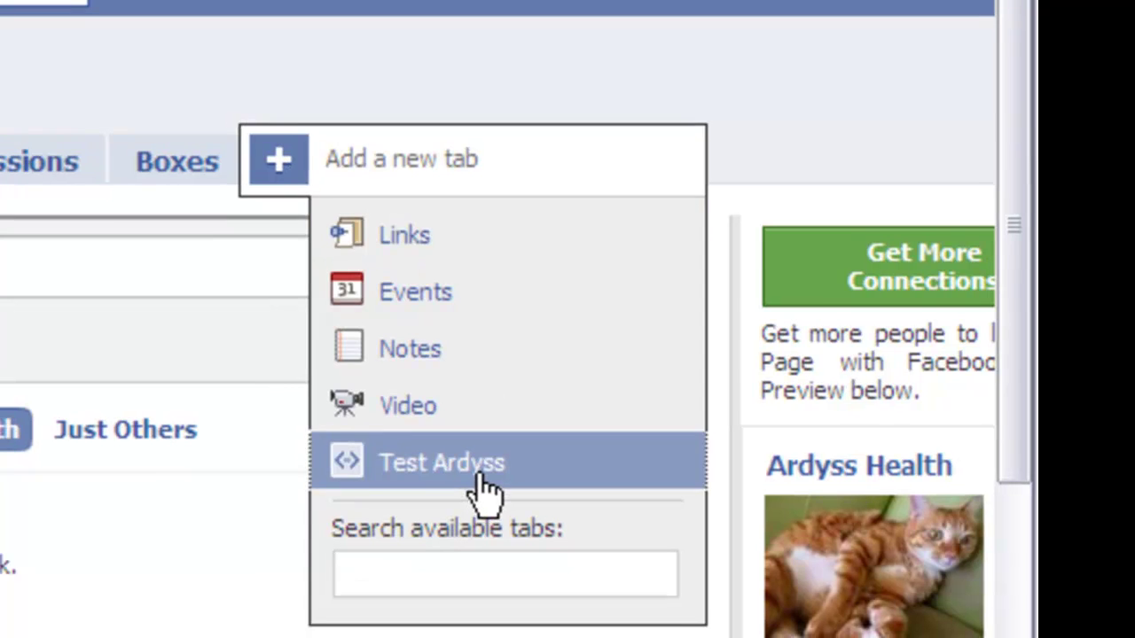
click(479, 476)
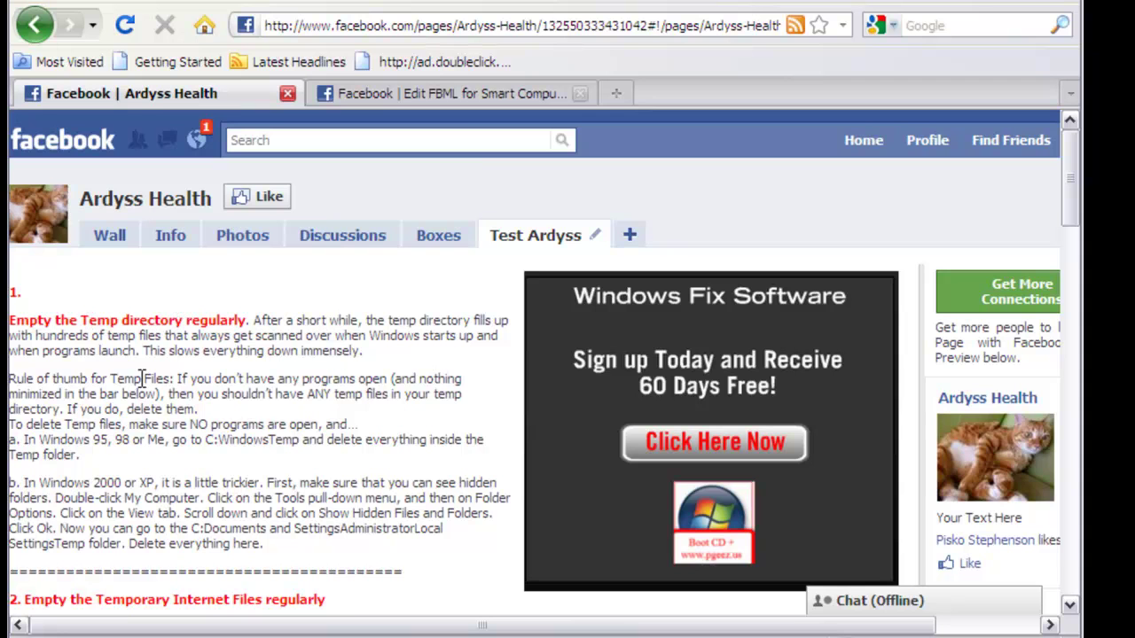
- Compare the Test Ardyss tab with the Smart Computer Tricks FBML code and view the tab's content down to its end
click(454, 96)
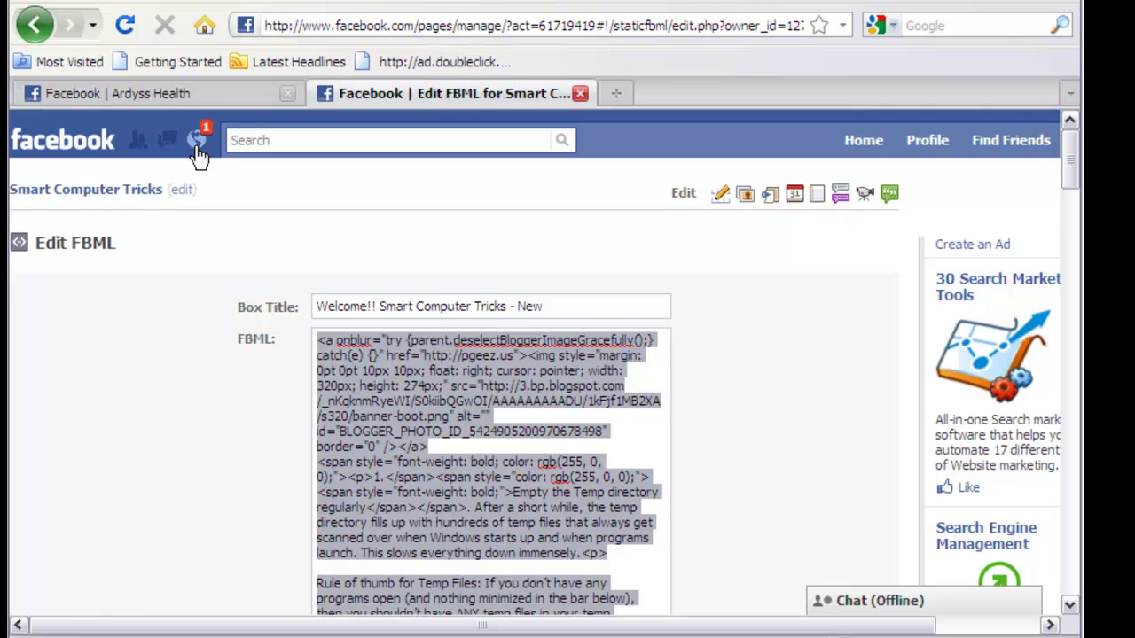
click(189, 89)
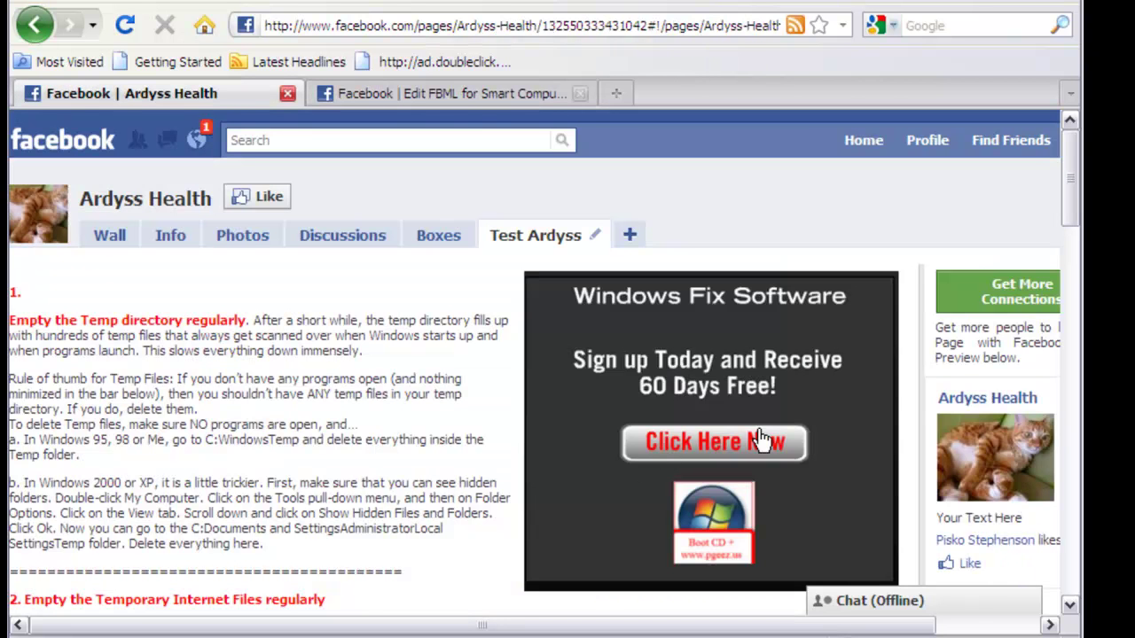
drag(1072, 136, 1066, 496)
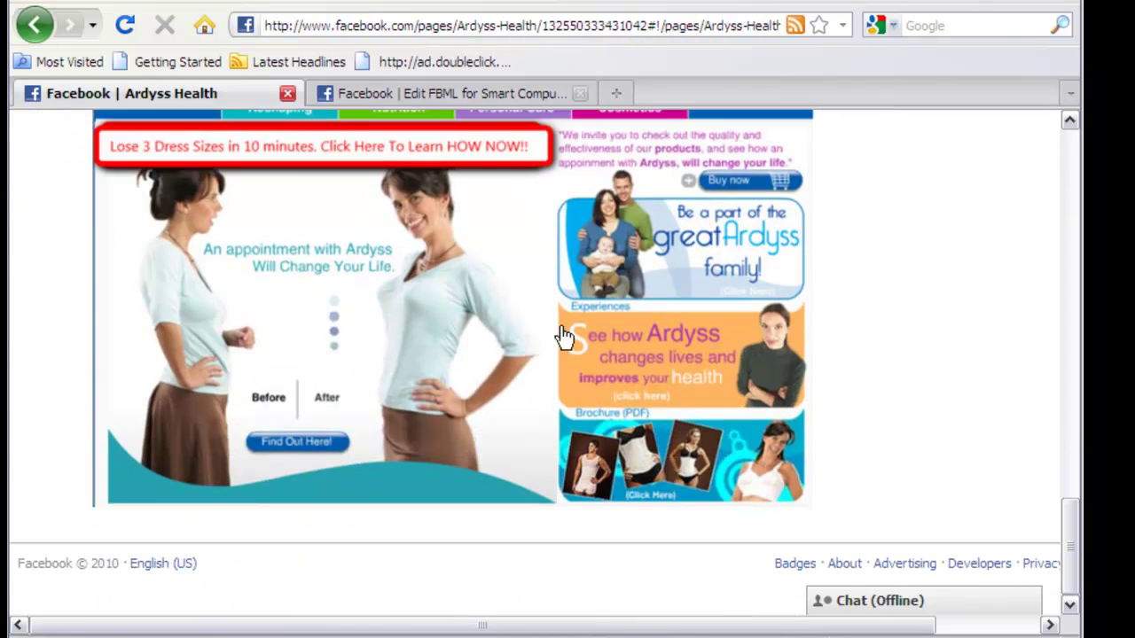
- Follow the Ardyss banner to view the ardyss.net-biz.us site, and close it to return to the Test Ardyss tab
click(460, 337)
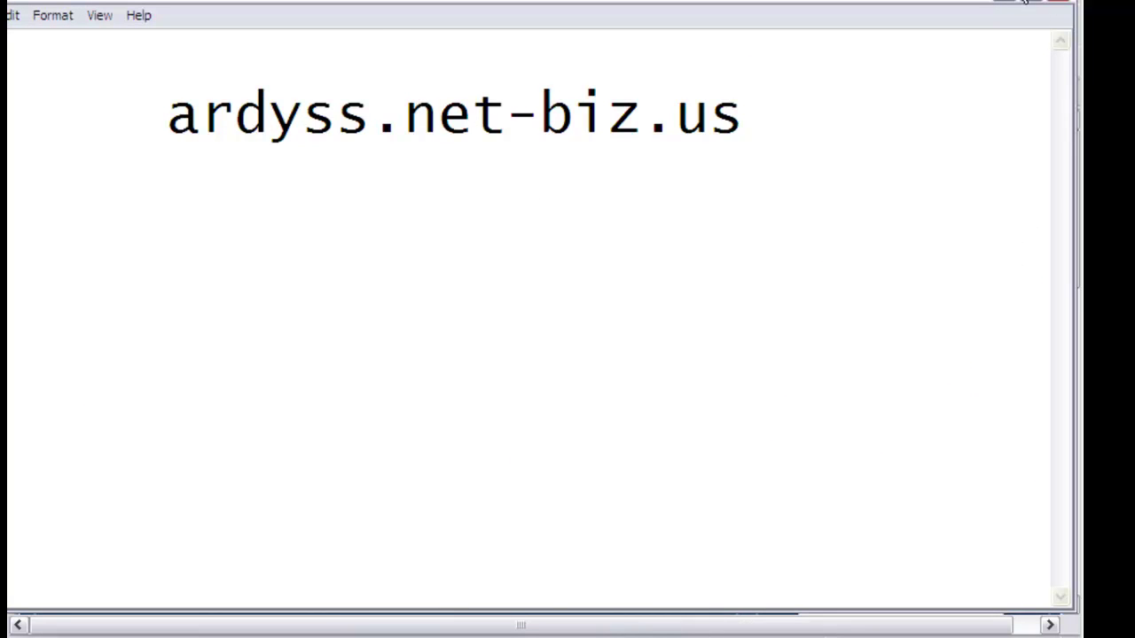
click(1009, 4)
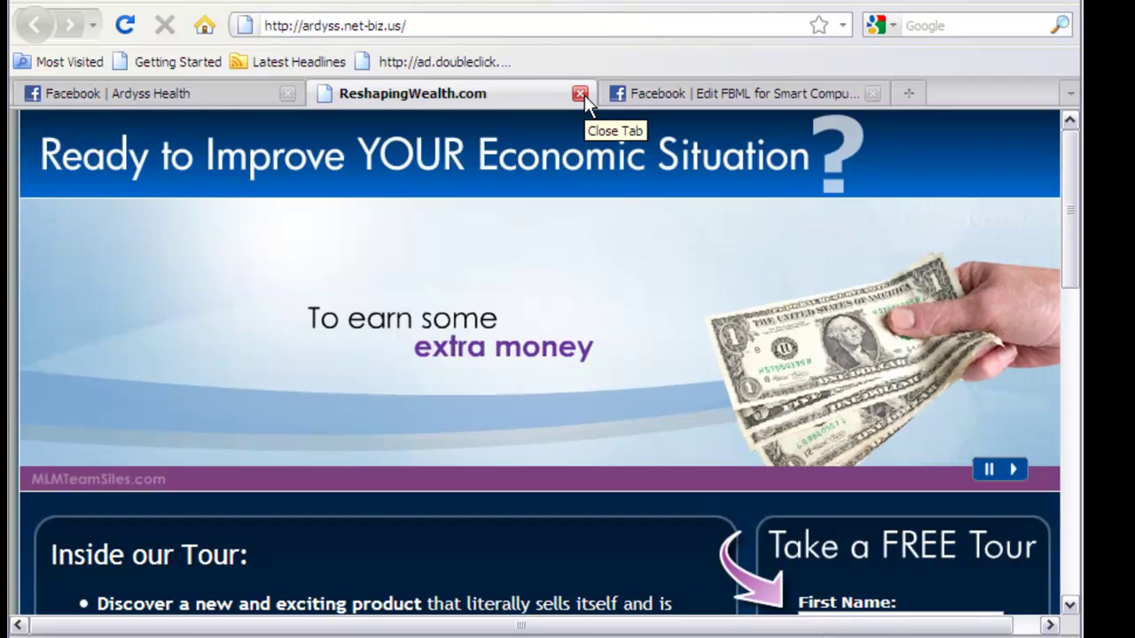
click(580, 94)
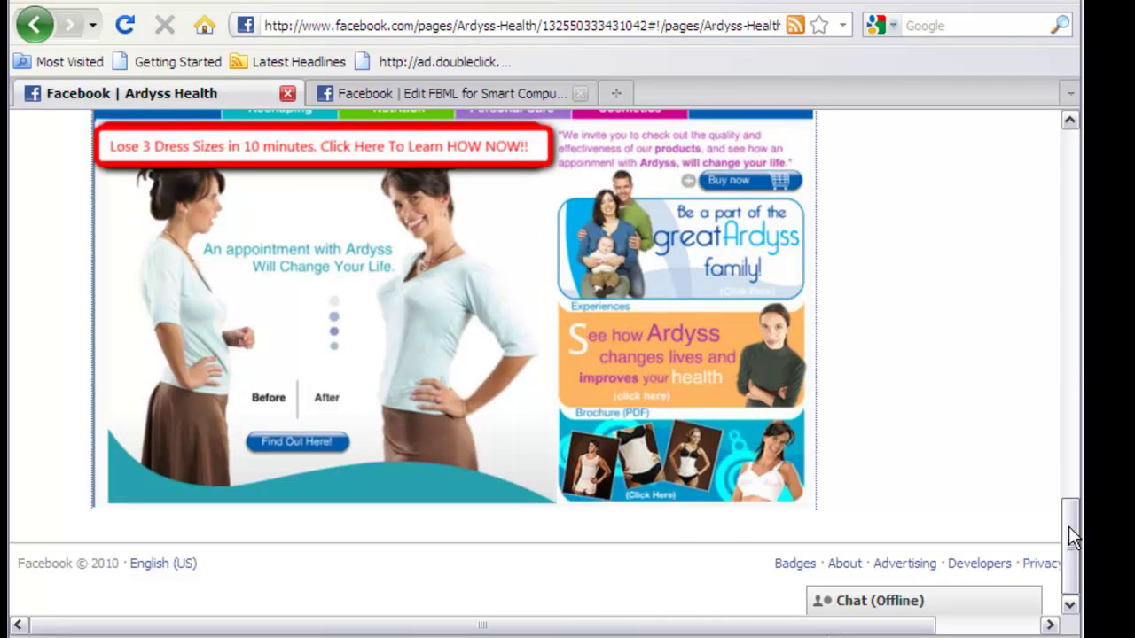
drag(1067, 527, 1067, 511)
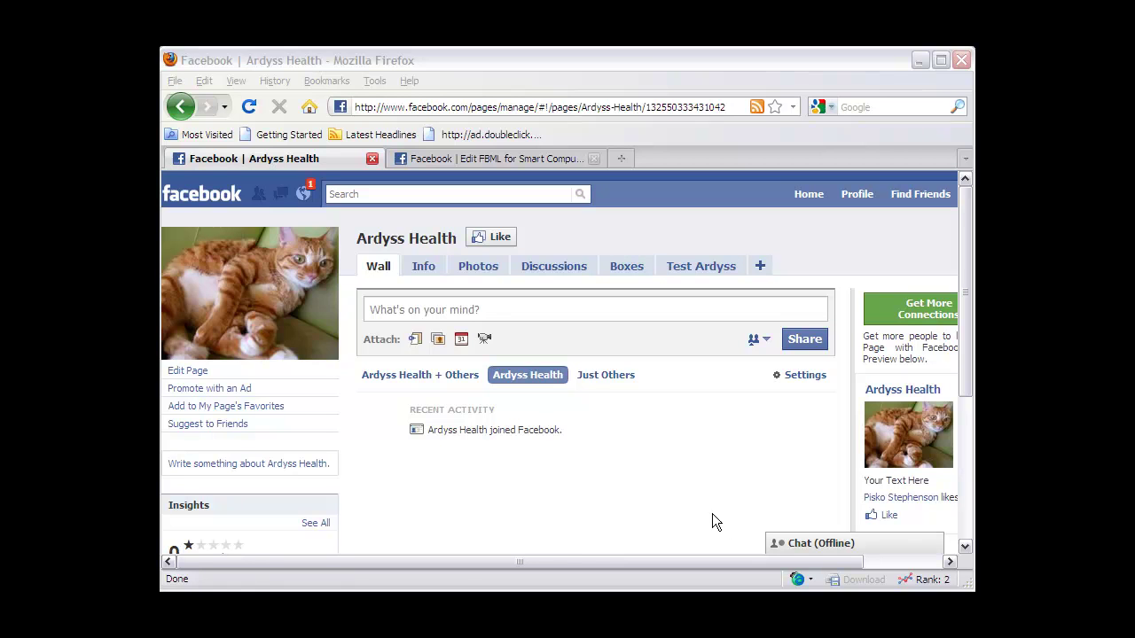
- Edit the Ardyss Health page's Wall Settings and choose Test Ardyss as the Default Landing Tab for Everyone Else
mouse_move(280, 359)
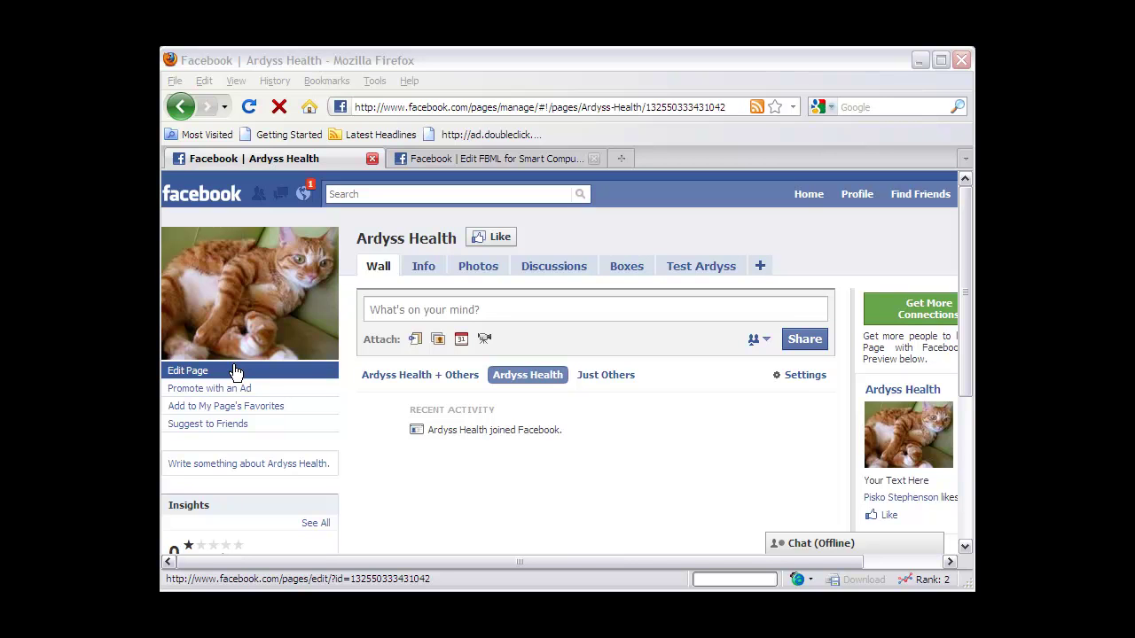
click(186, 372)
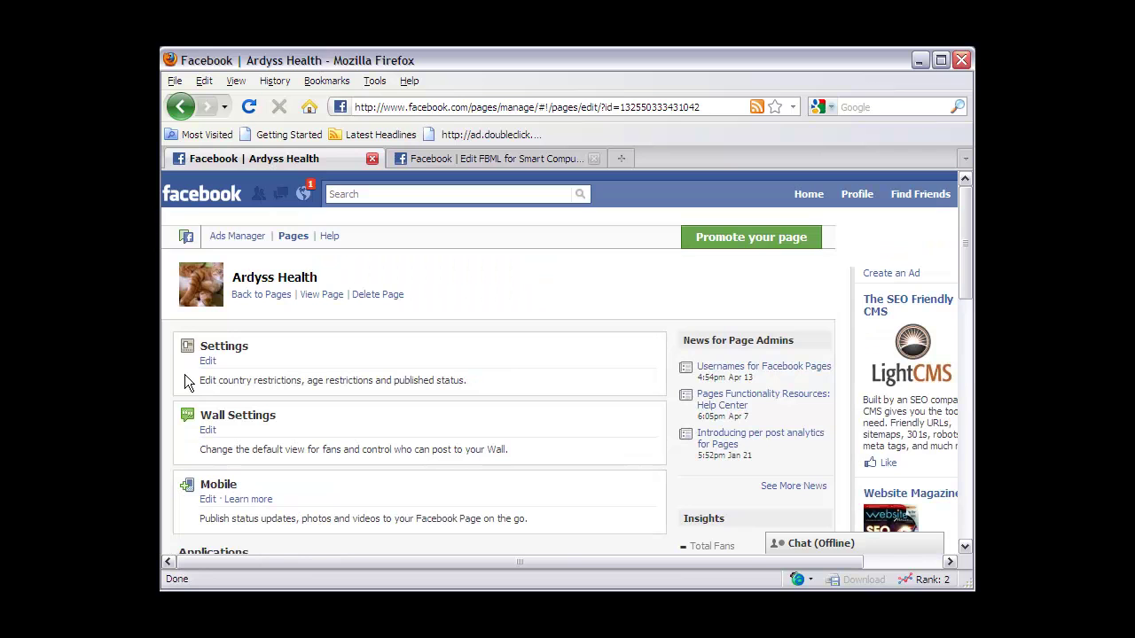
click(208, 431)
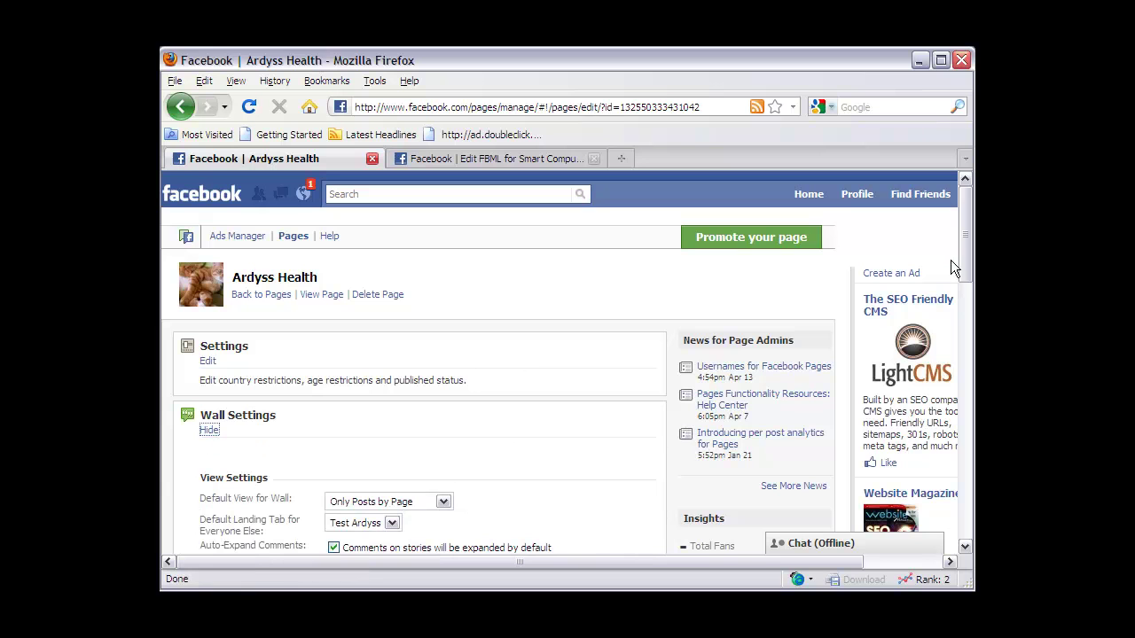
drag(964, 268, 960, 300)
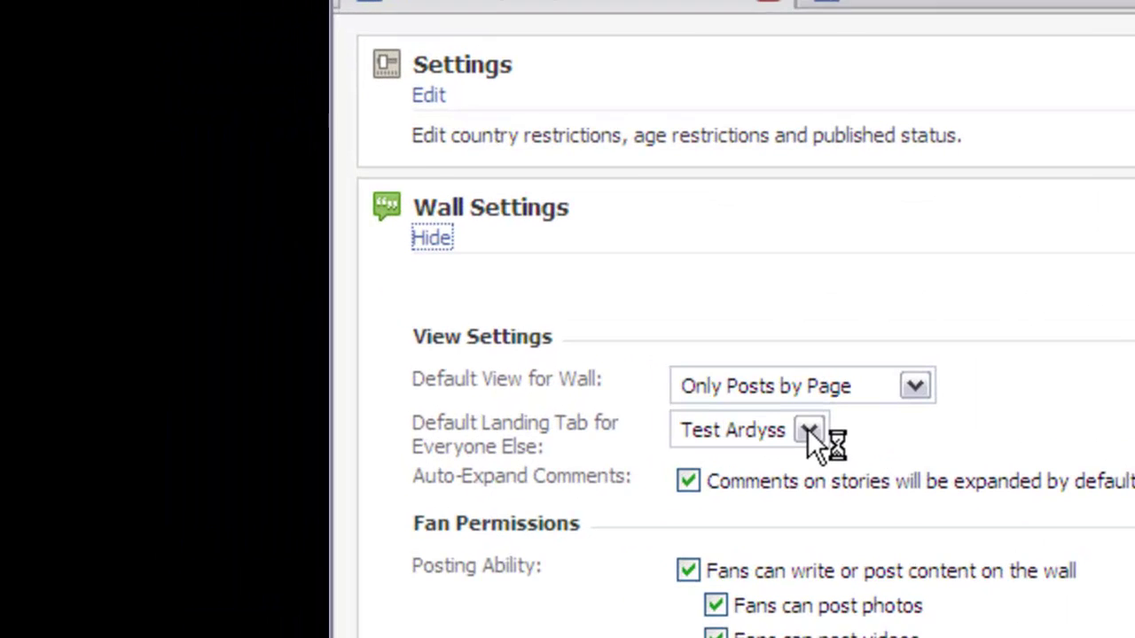
click(809, 429)
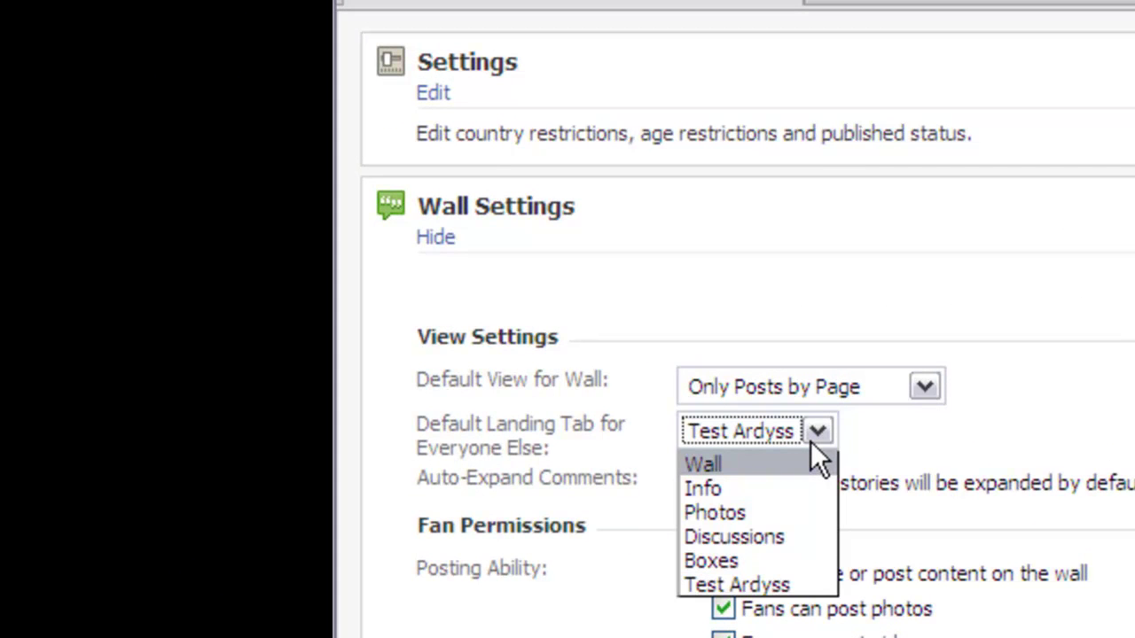
click(797, 580)
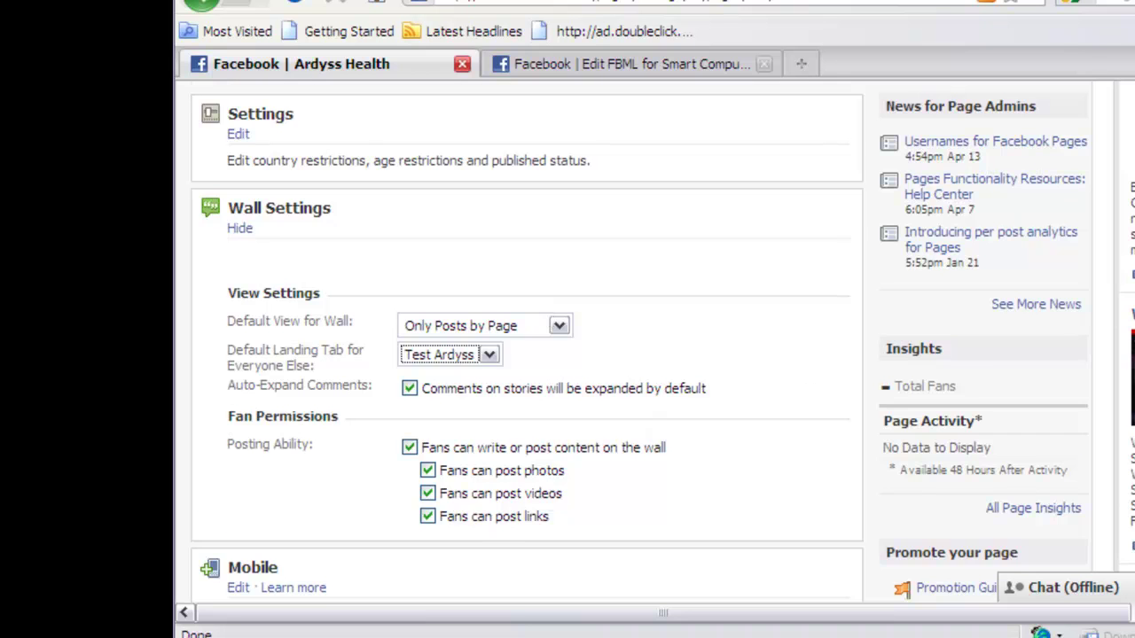
scroll(526, 342, down, 8)
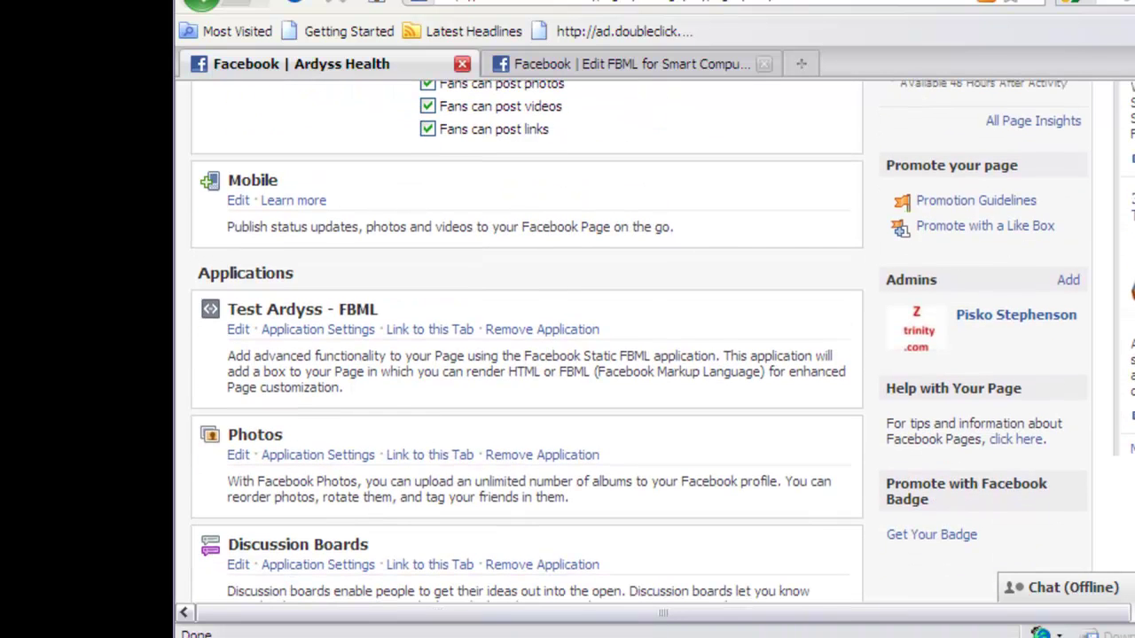